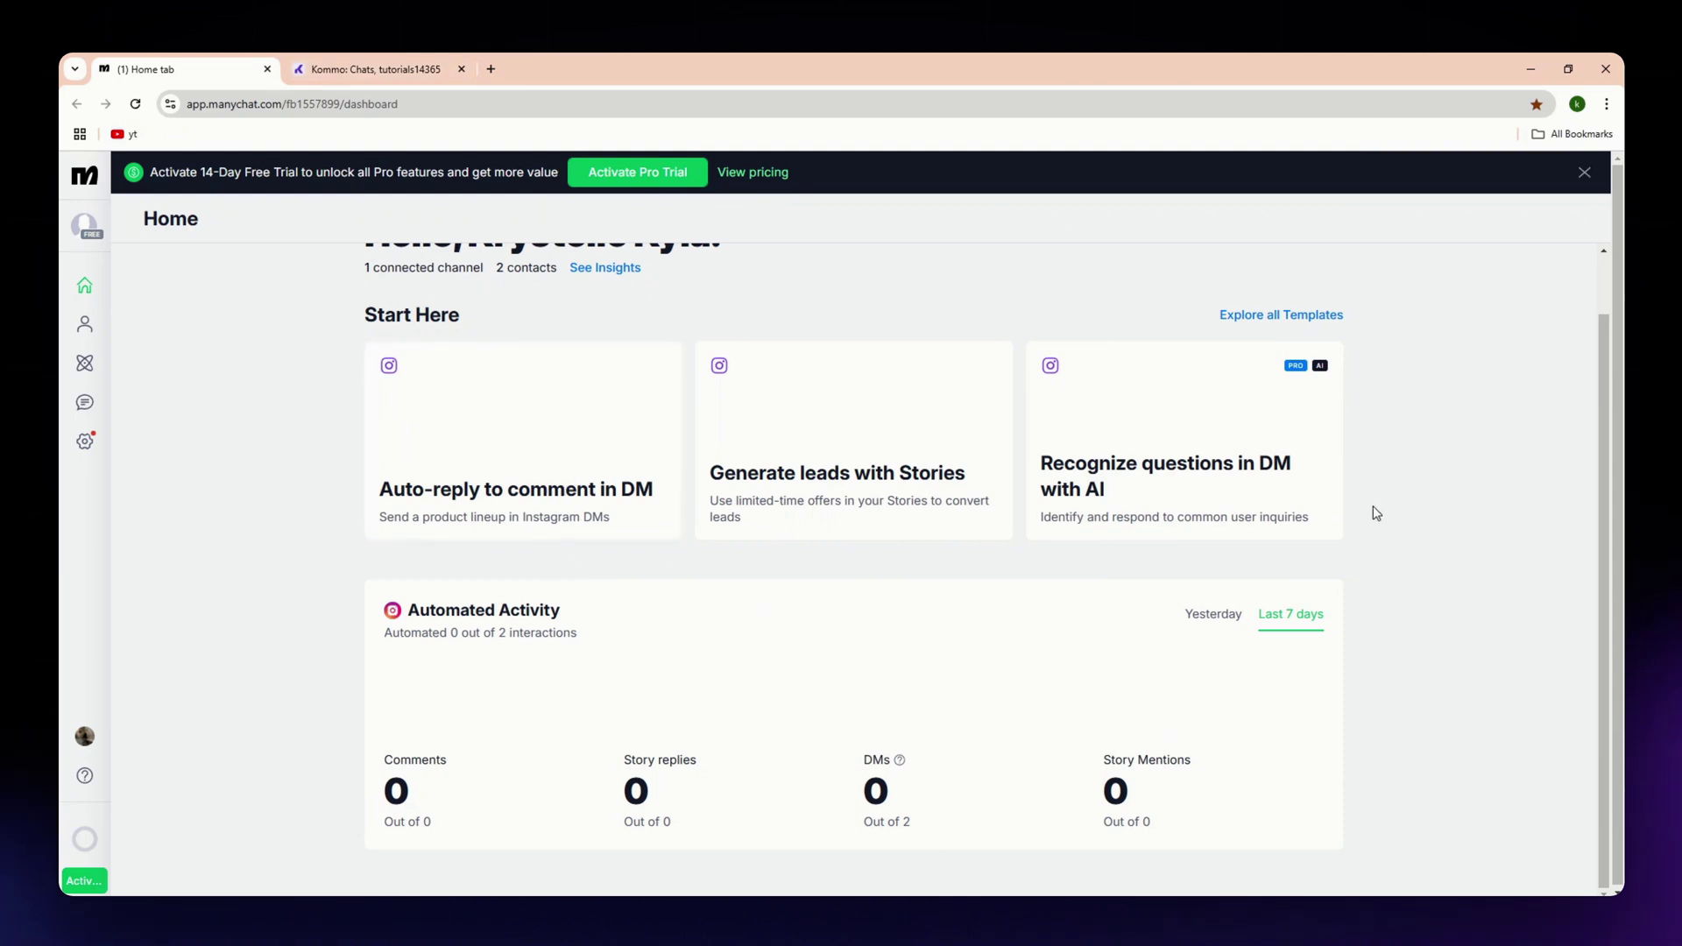
- Open the 'Auto-reply to comment in DM' template from the full template gallery
click(1286, 315)
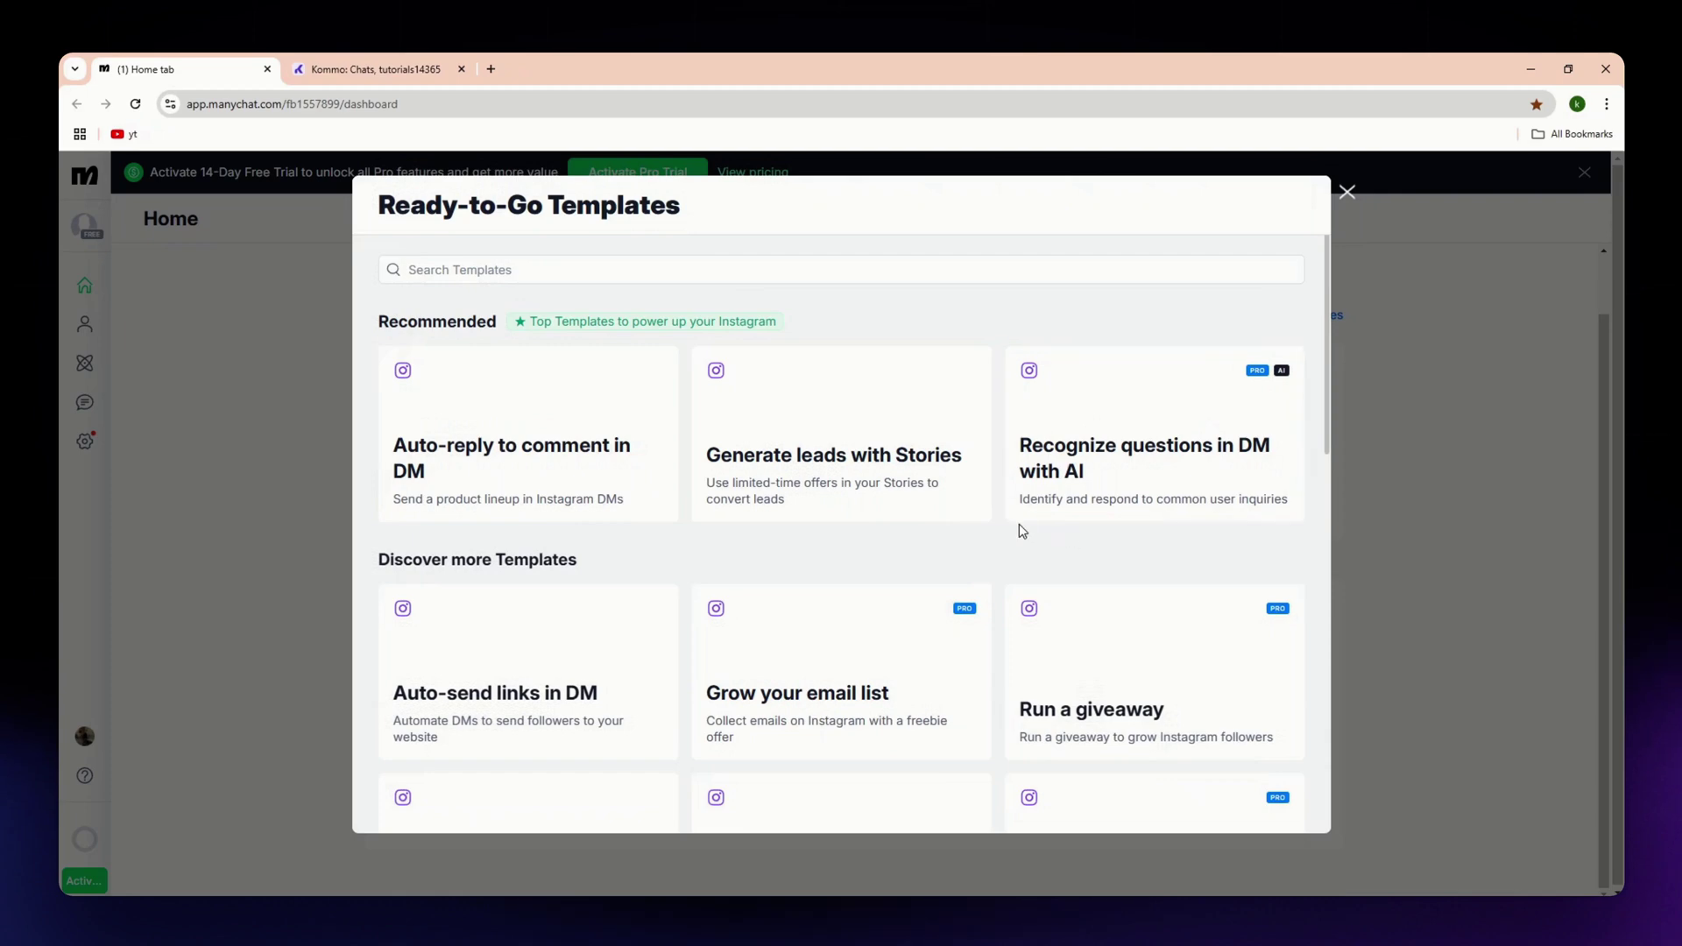
click(360, 59)
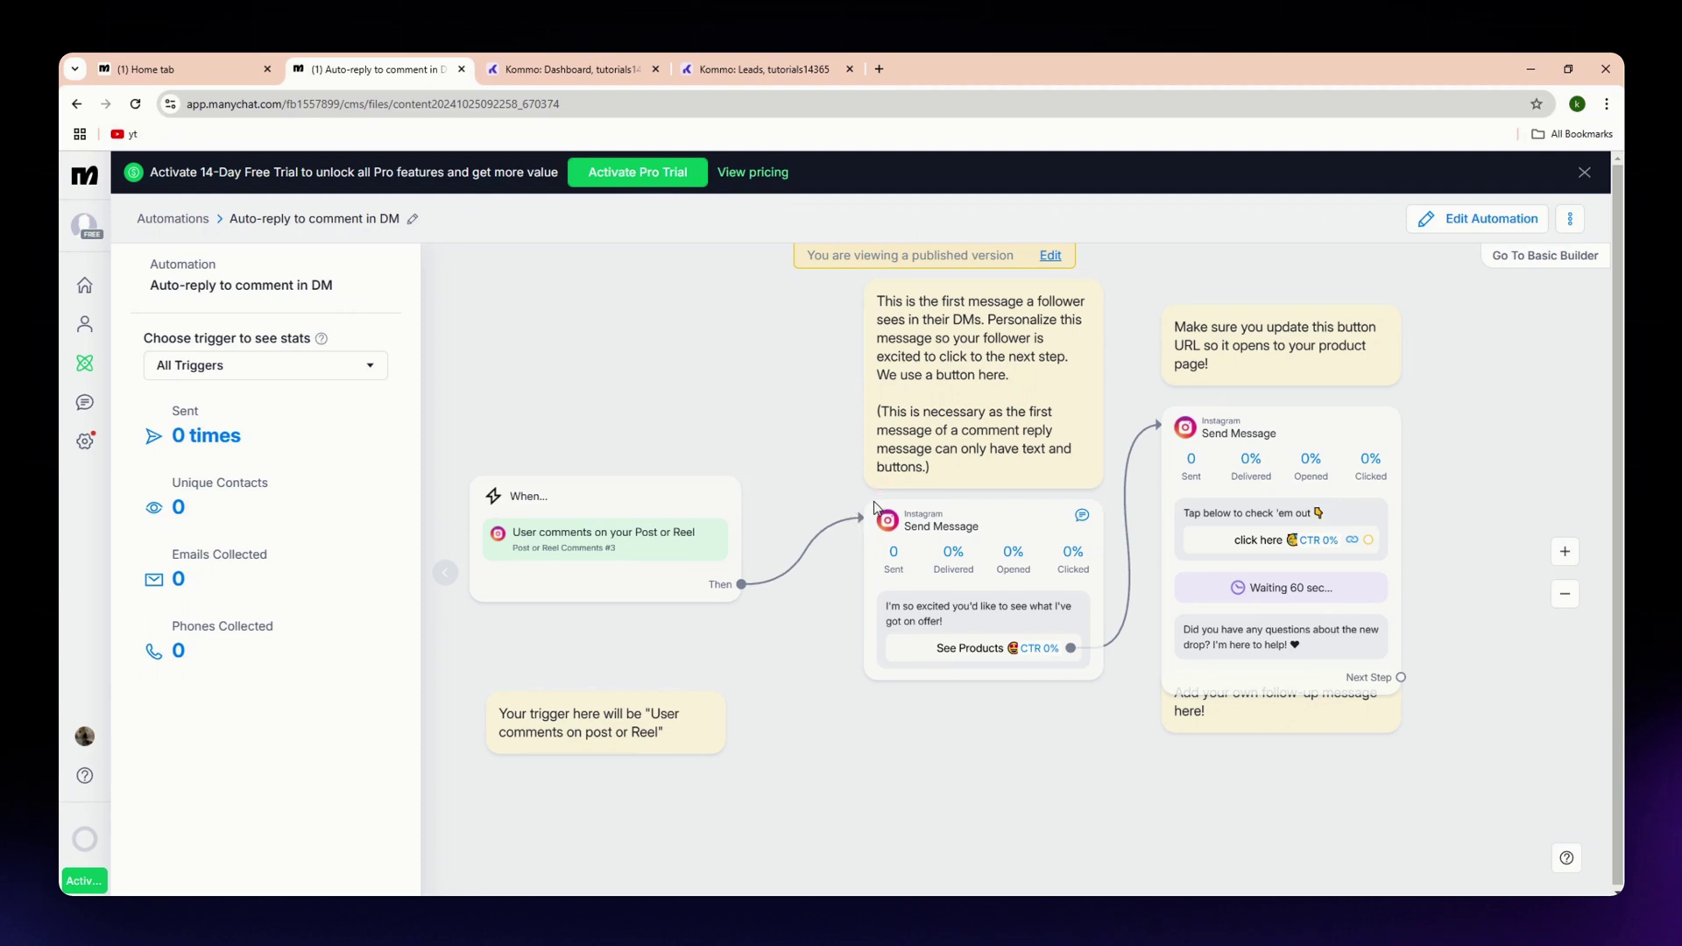
- Check the Kommo dashboard's messages, conversations and lead counts, then return to the auto-reply flow
click(604, 63)
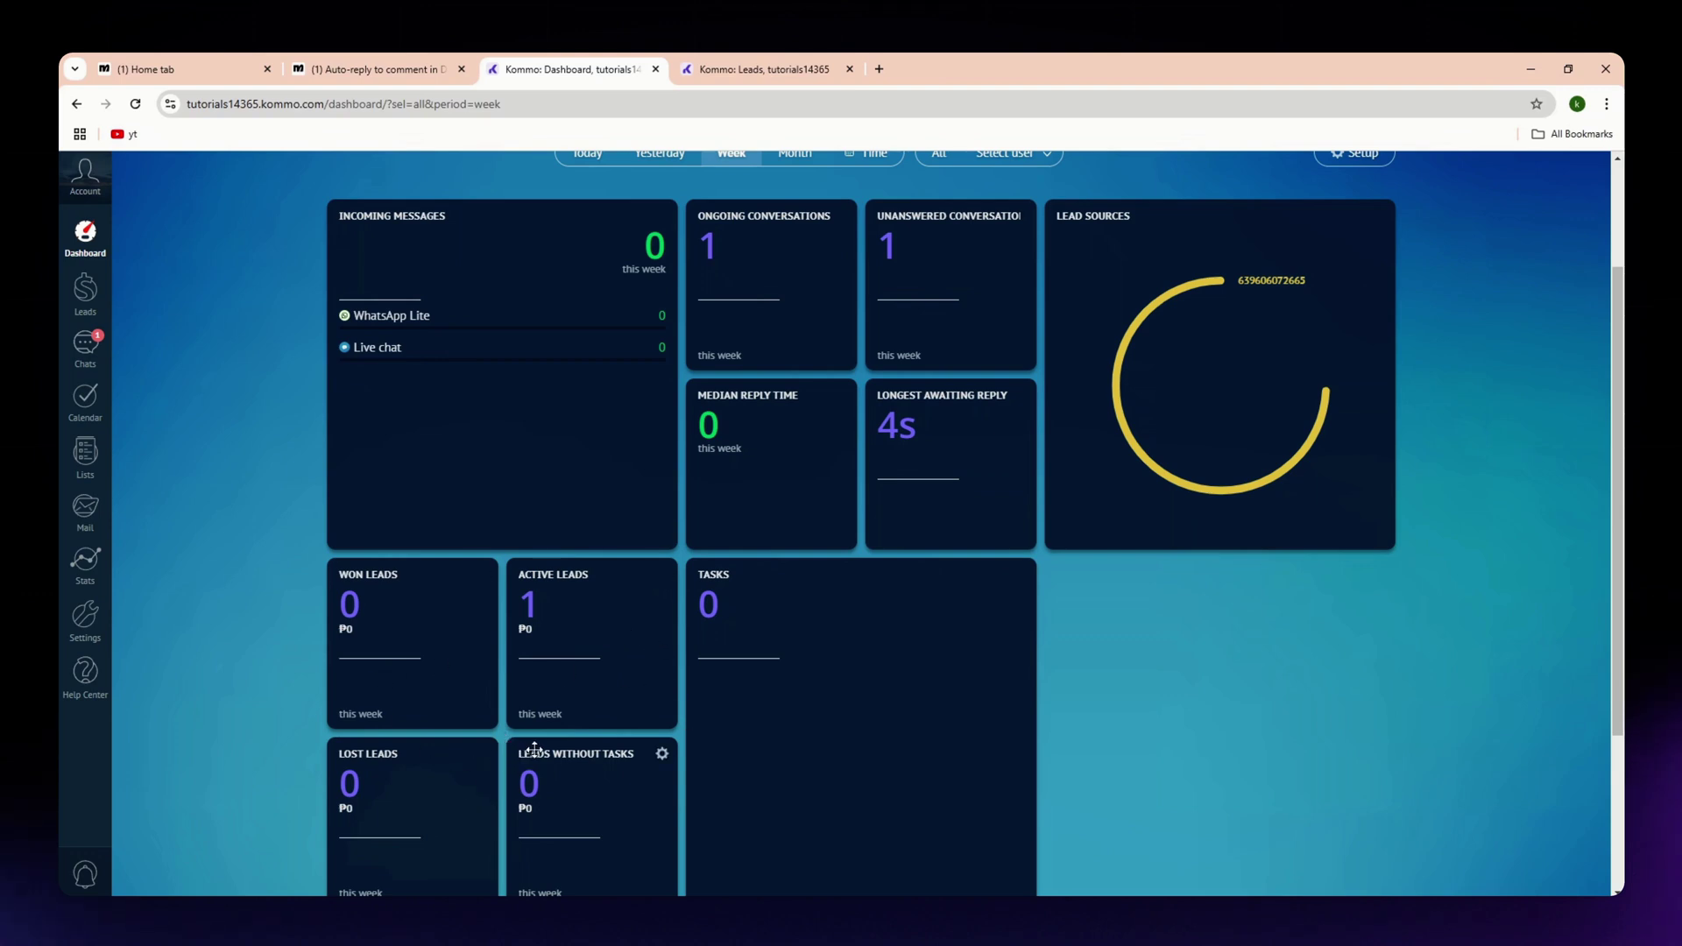
text(2)
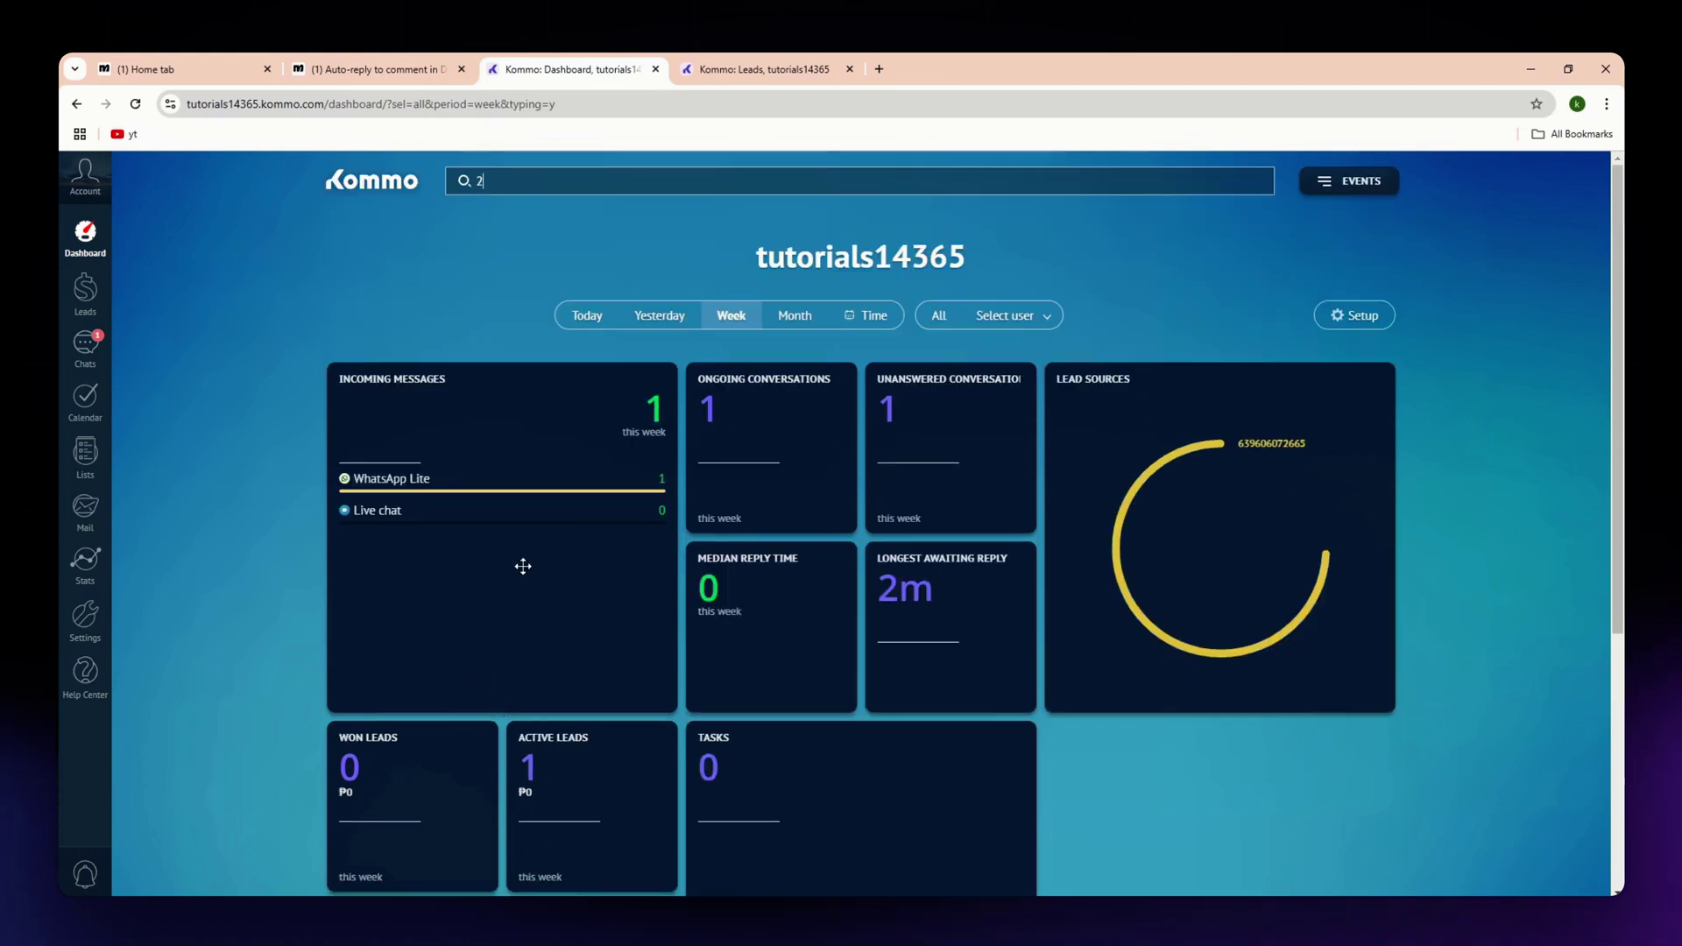
click(346, 67)
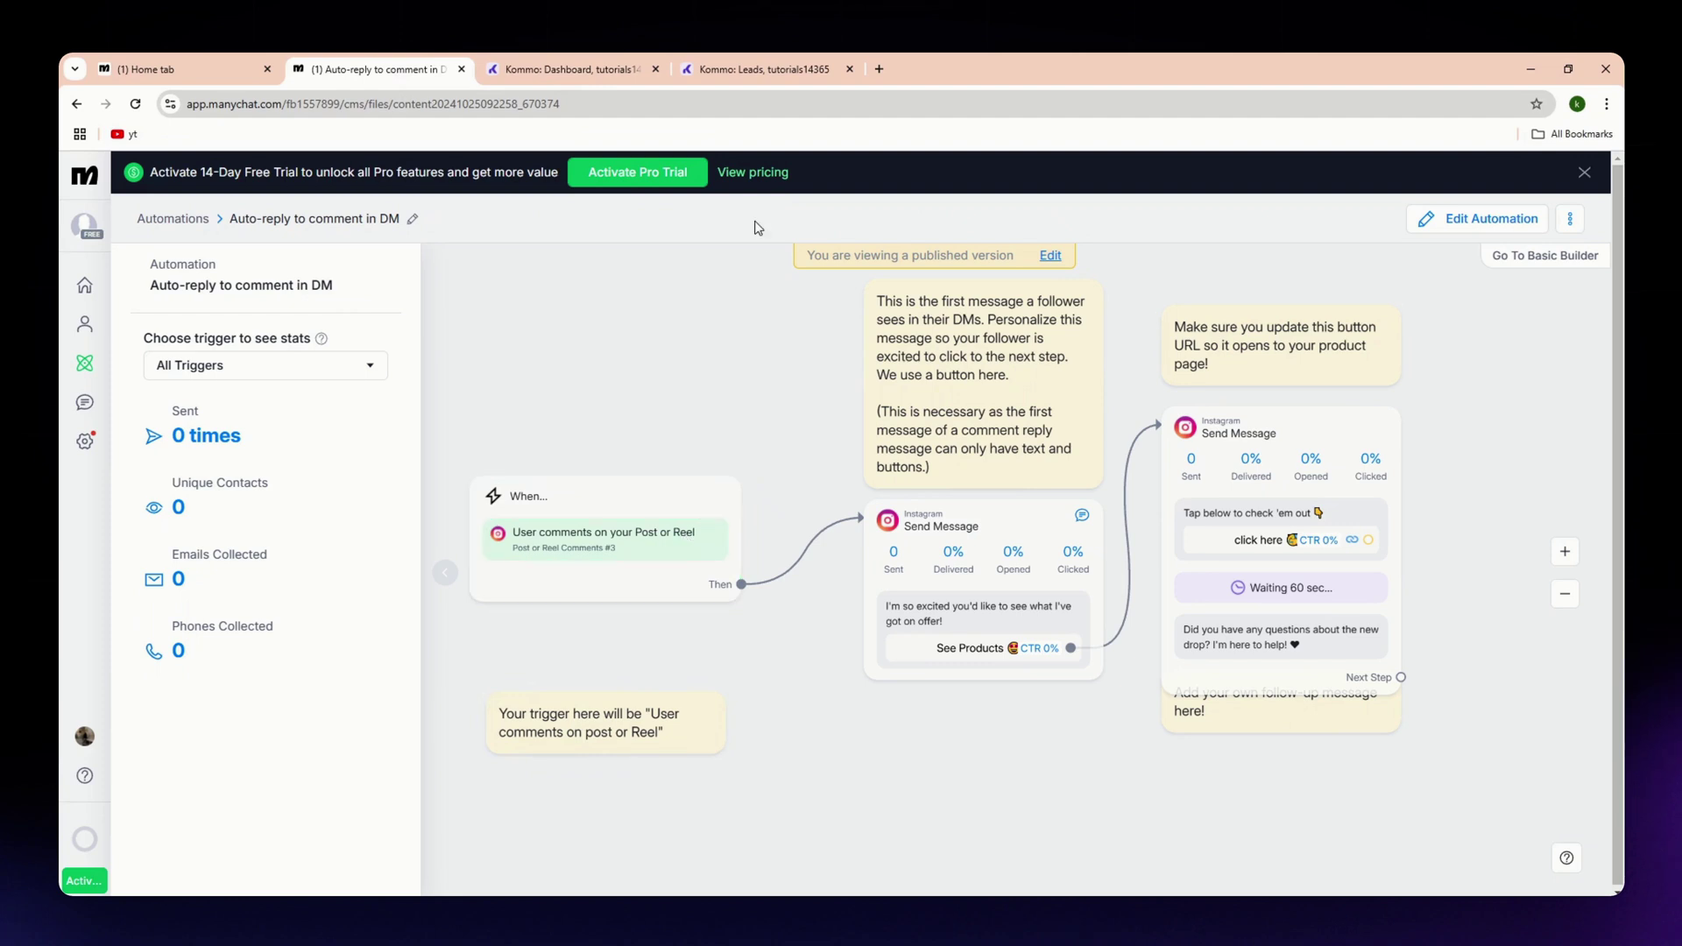
- Go to the new Untitled automation with its empty trigger and blank Instagram Send Message step
click(611, 63)
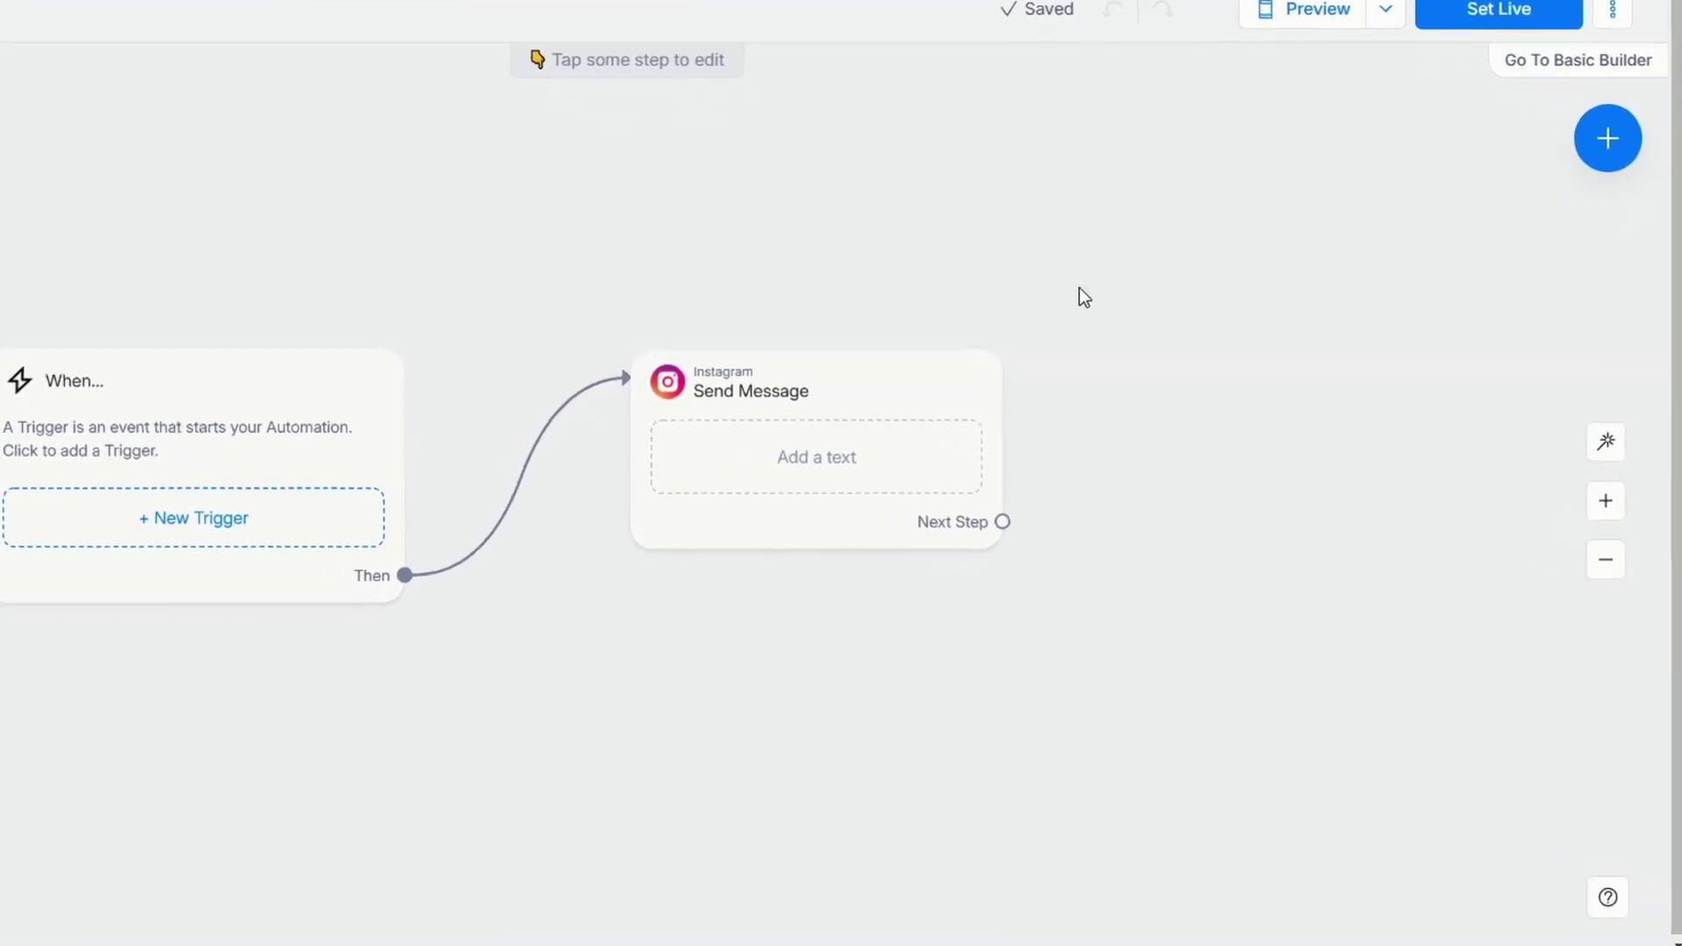
click(1633, 141)
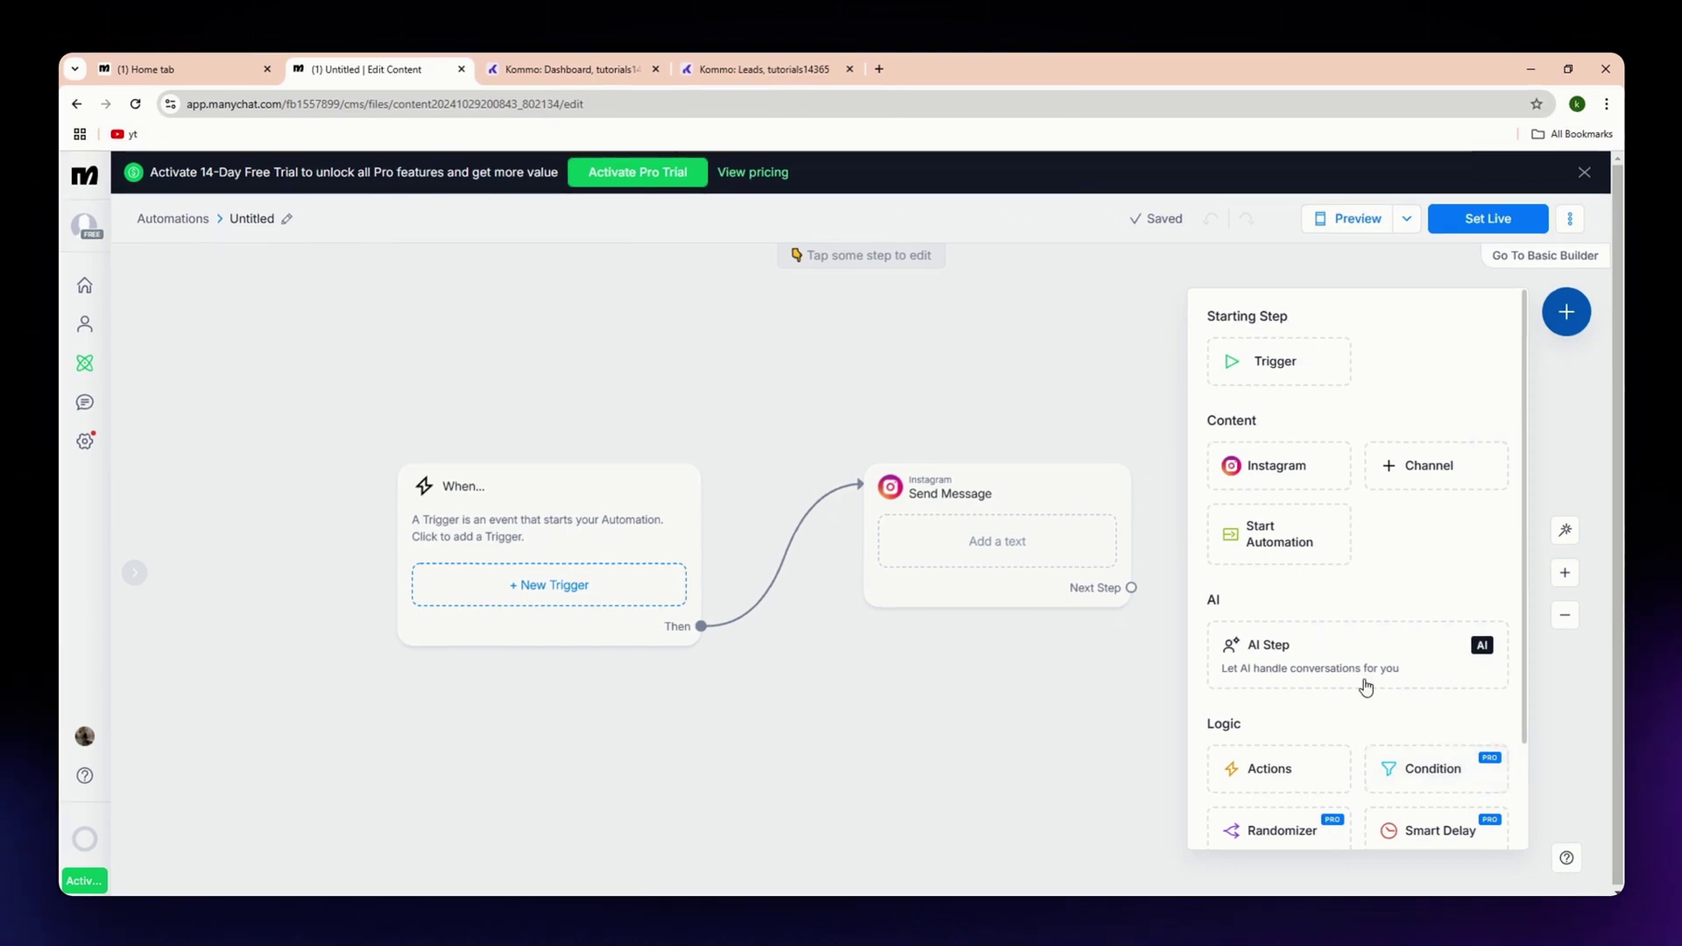
- Scroll through the available step types, then bring up the Ready-to-Go Templates gallery
scroll(1306, 713, down, 1)
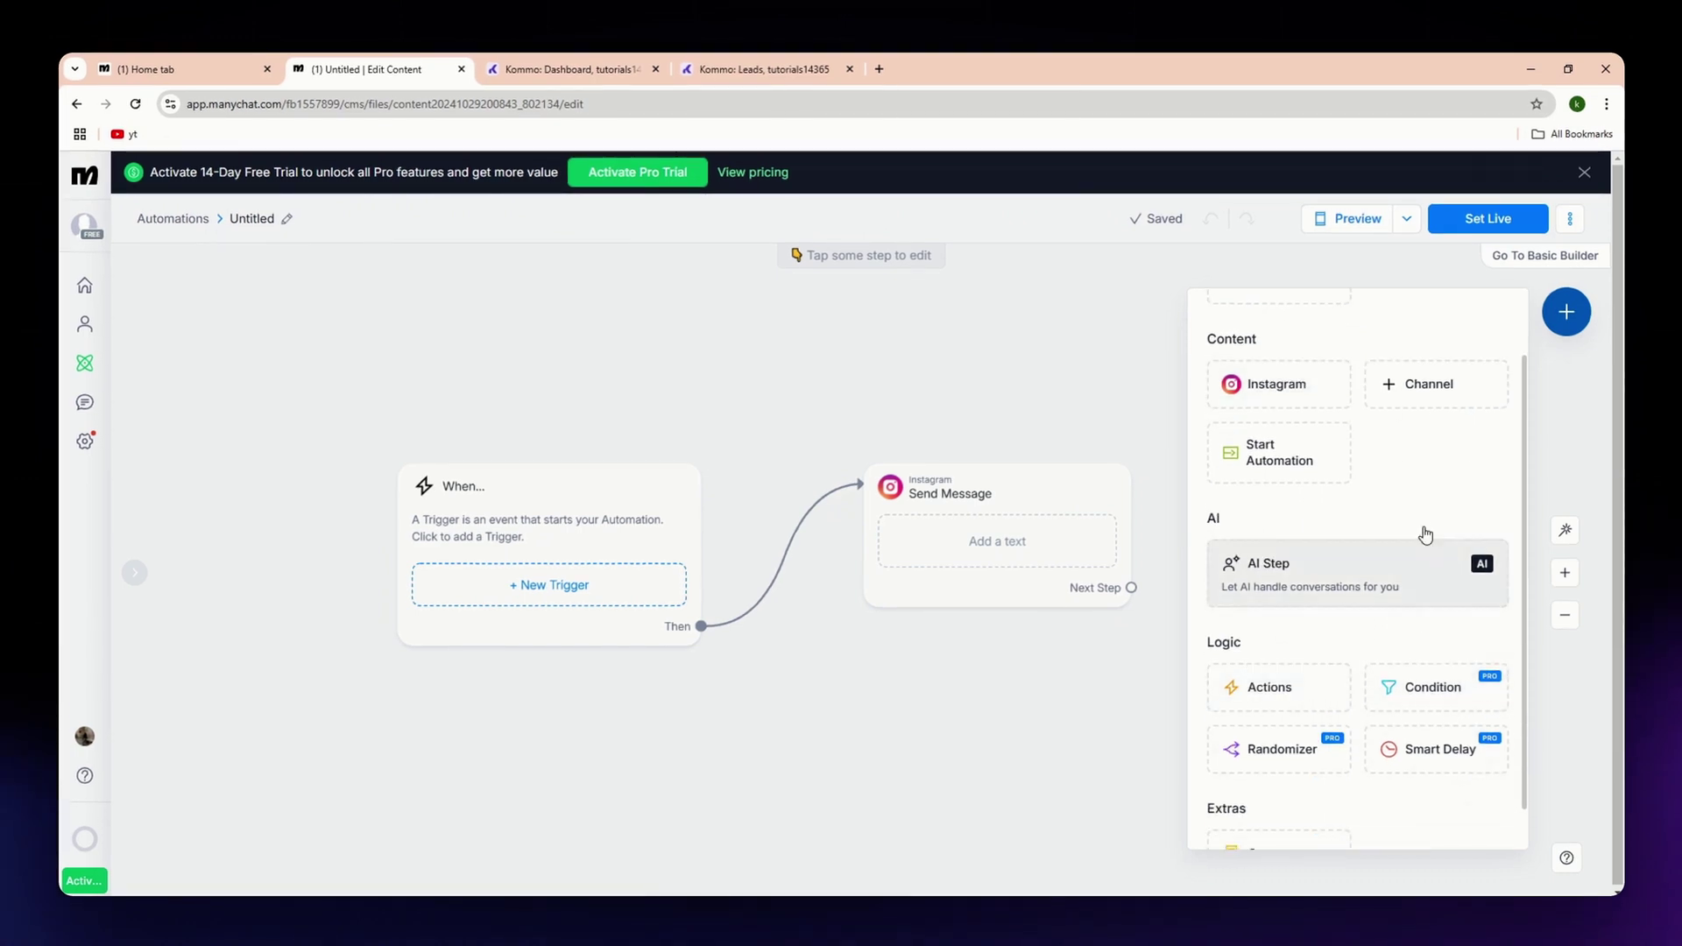
scroll(1279, 596, up, 1)
scroll(1279, 596, up, 1)
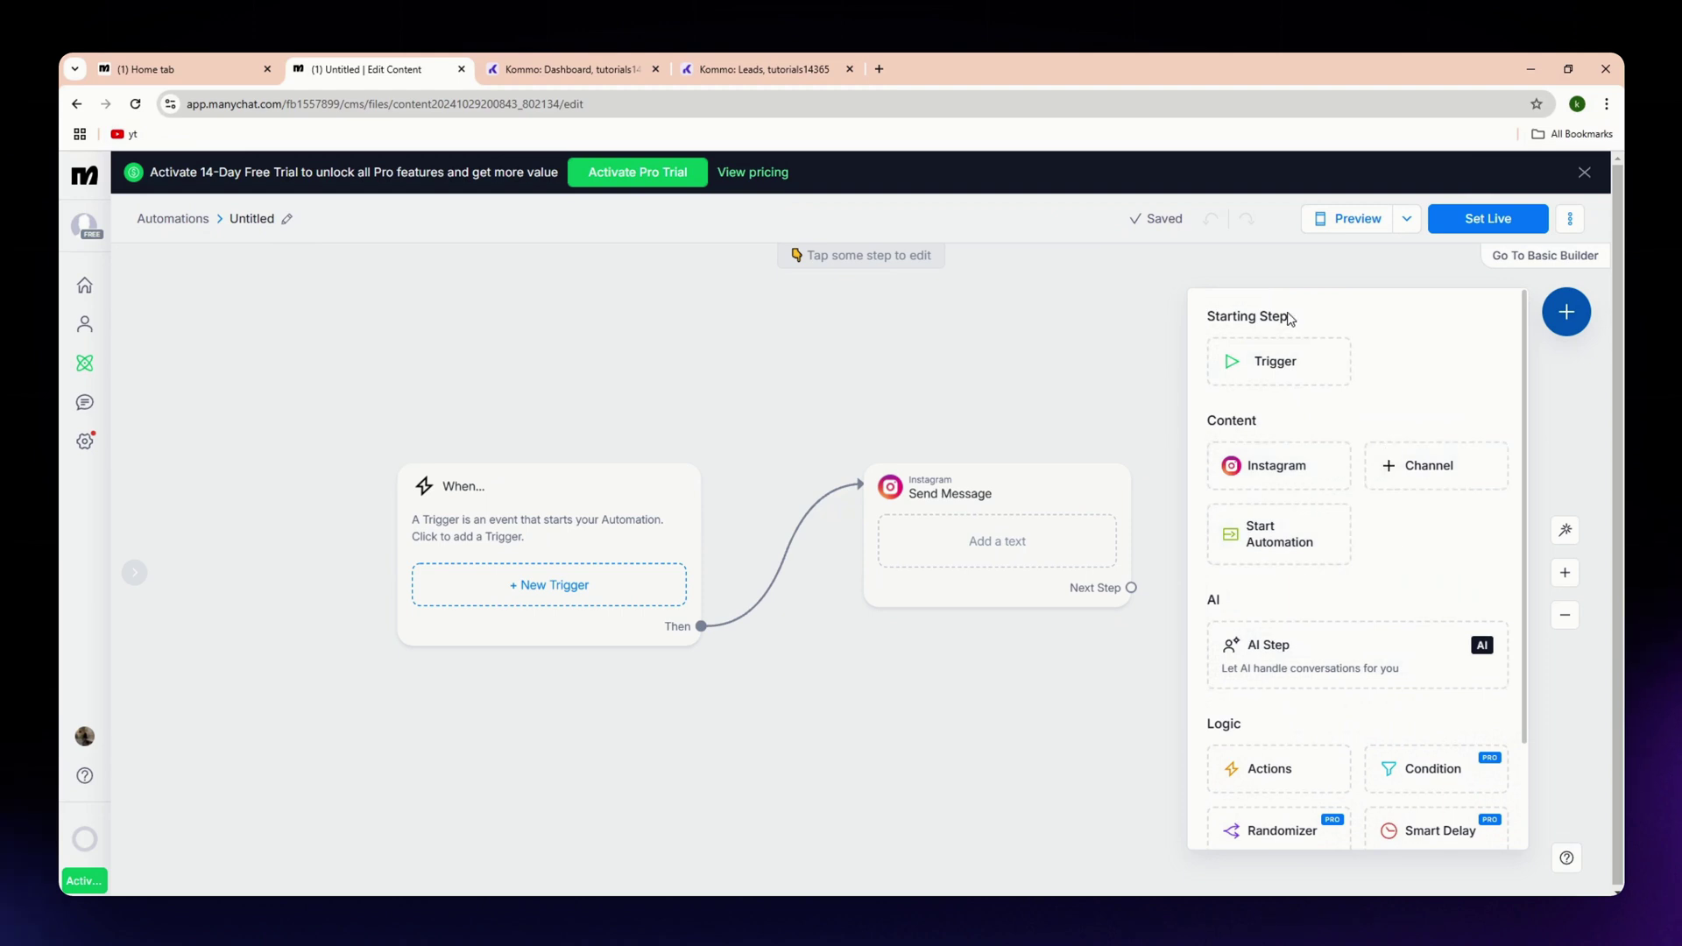
scroll(1310, 561, down, 2)
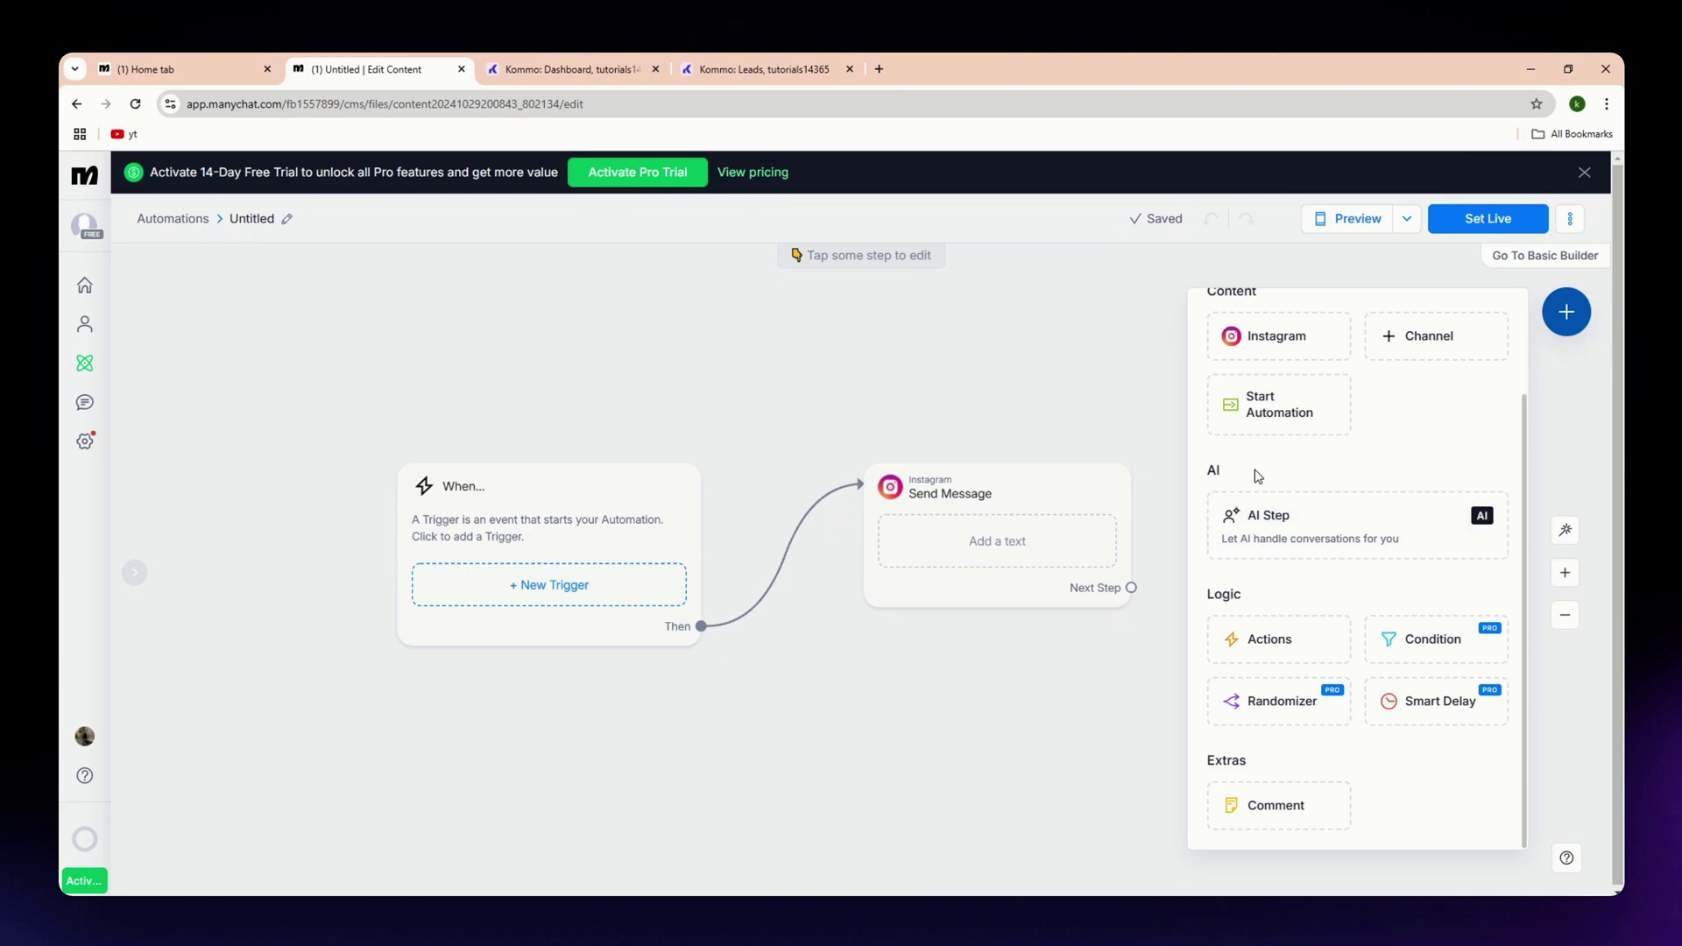
click(577, 63)
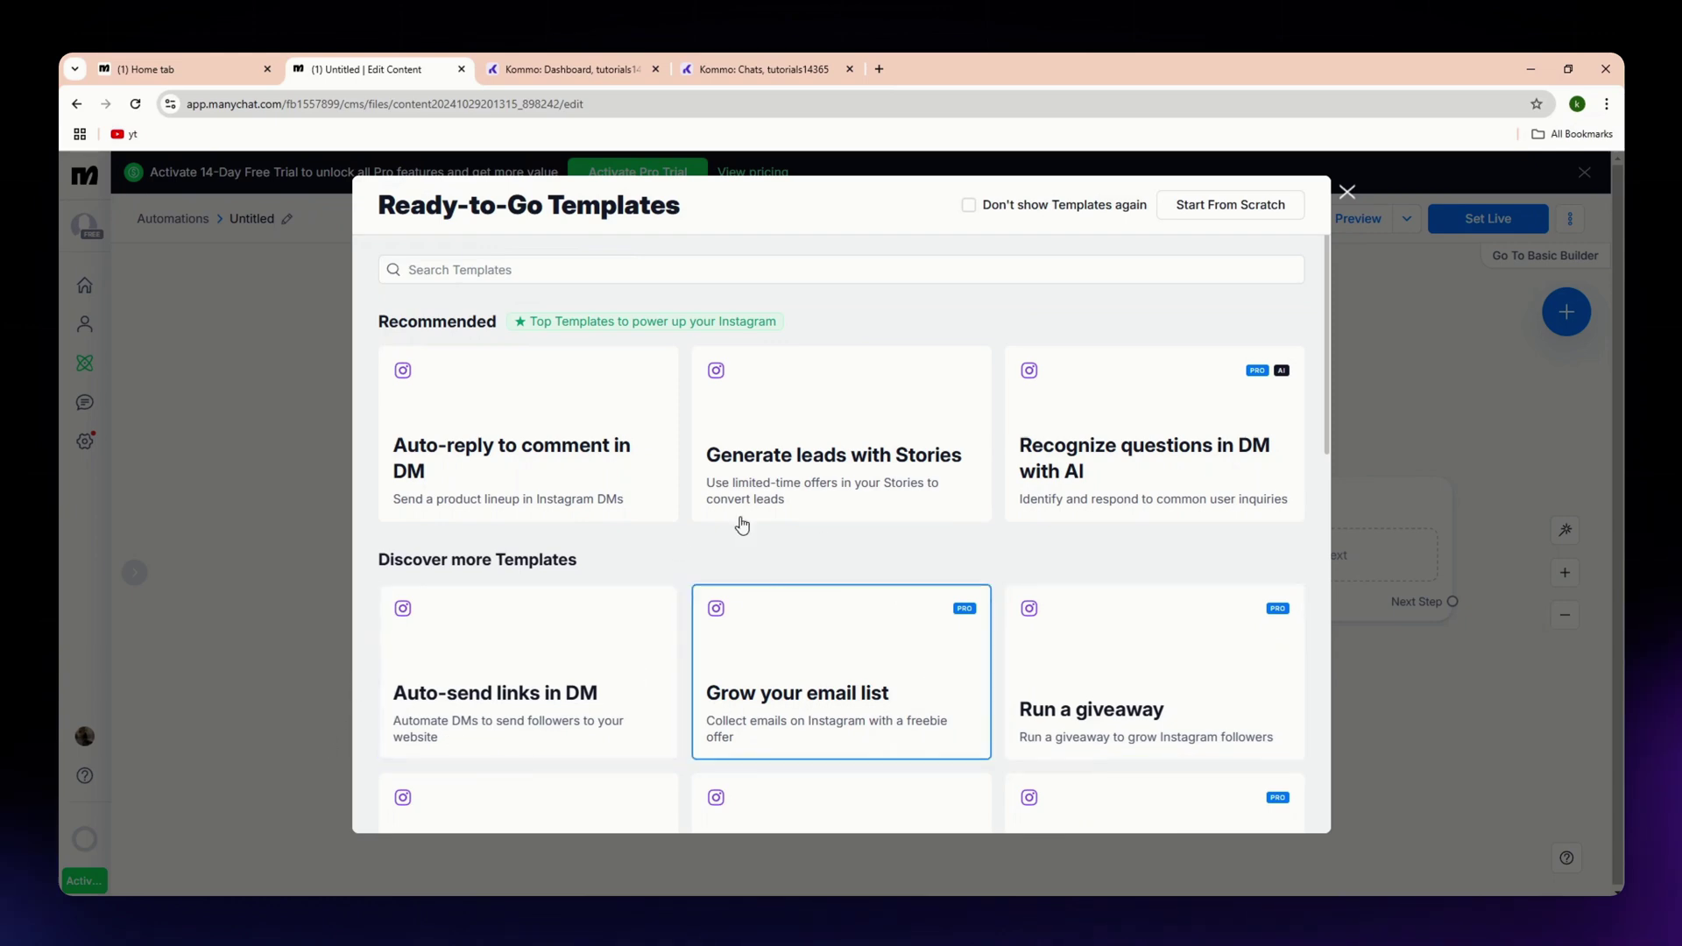
- Scroll down the Ready-to-Go Templates list, then view Kommo's Chat Tools Channels page
scroll(877, 596, down, 3)
scroll(680, 432, down, 1)
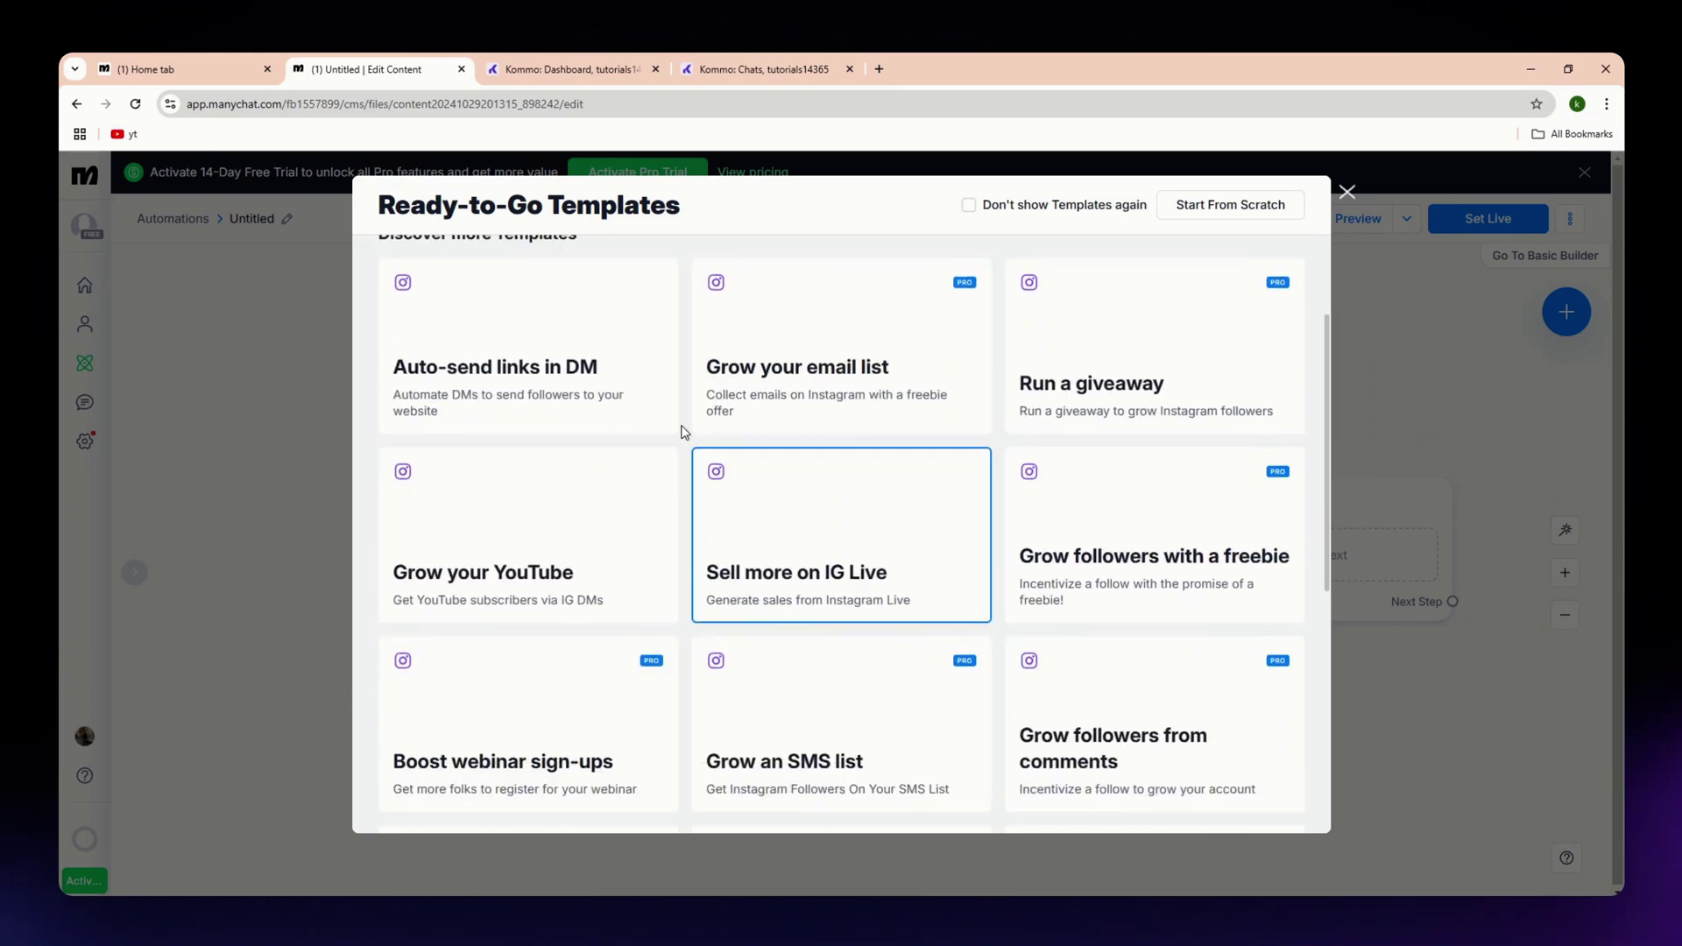
scroll(824, 569, down, 1)
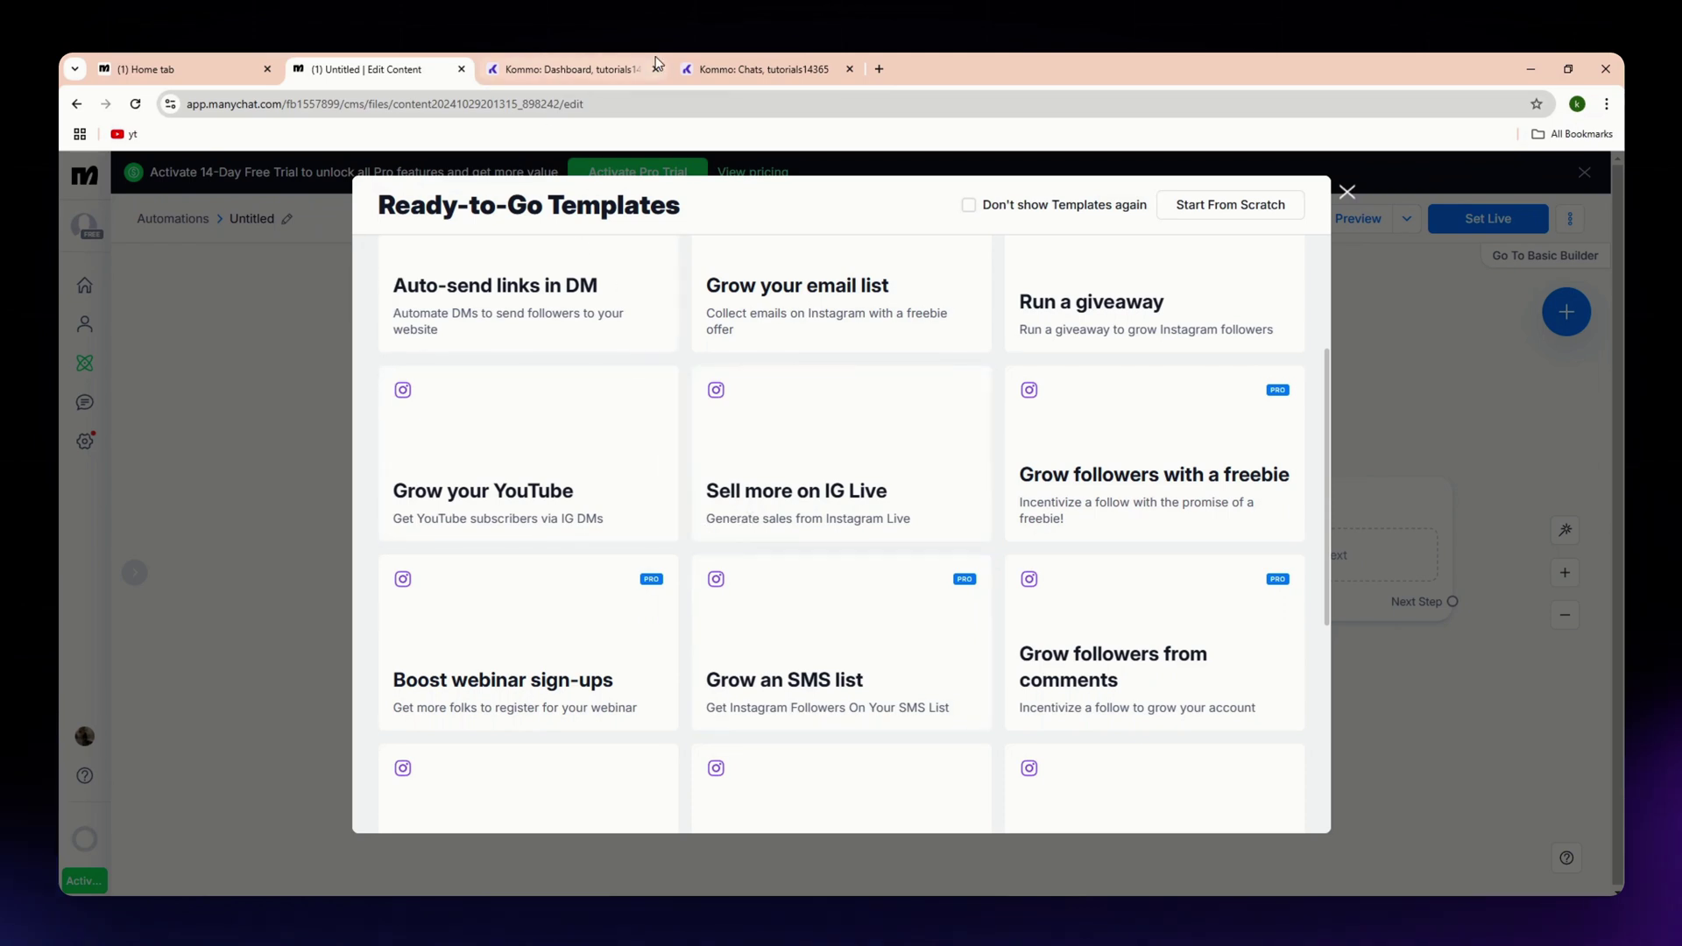
click(588, 66)
click(791, 63)
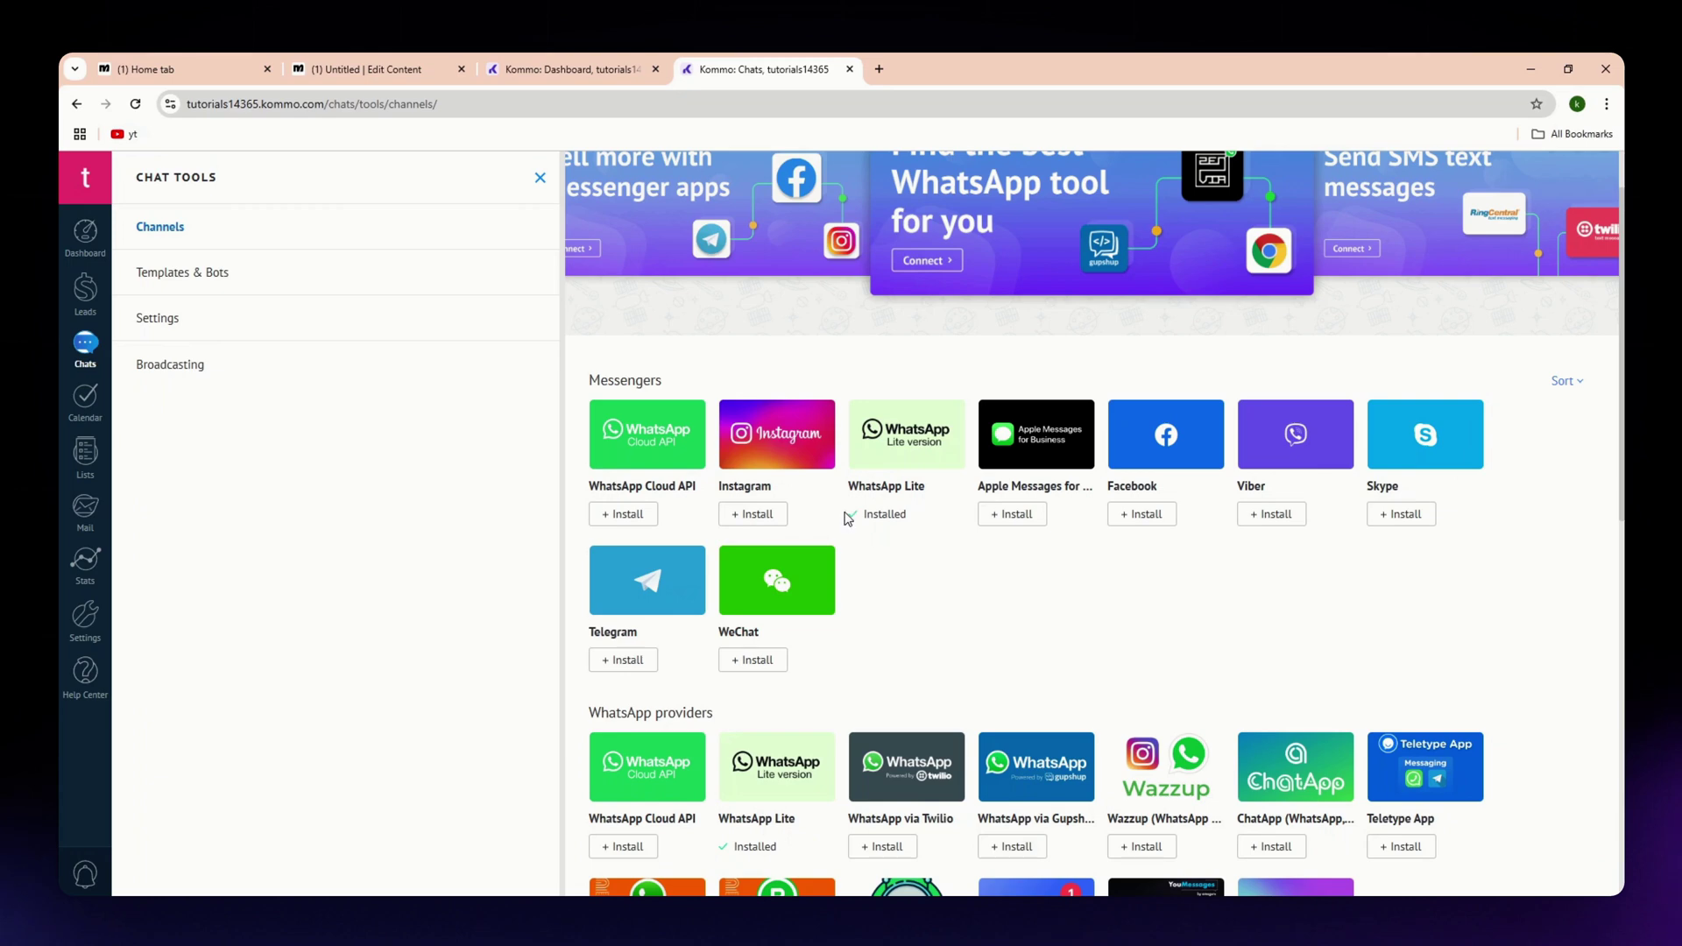
- Switch to Manychat's pricing page listing the Free, Pro and Elite plans
click(349, 63)
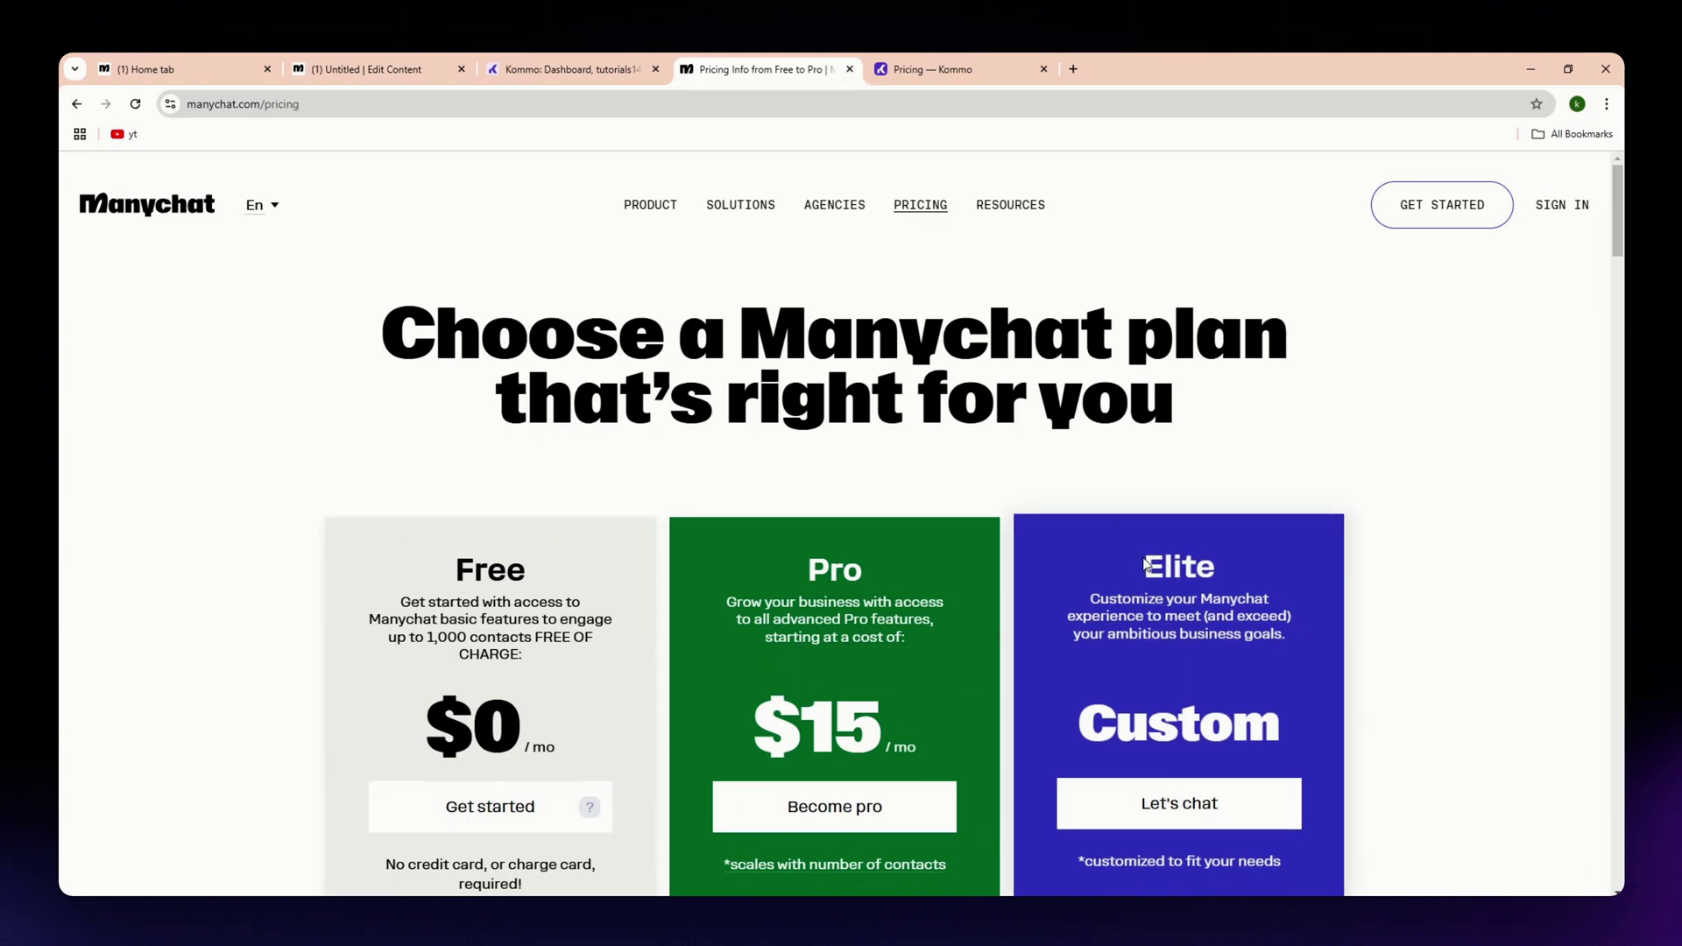
- Scroll through ManyChat's Free, Pro and Elite plan features, then show Kommo's pricing page
scroll(624, 563, down, 2)
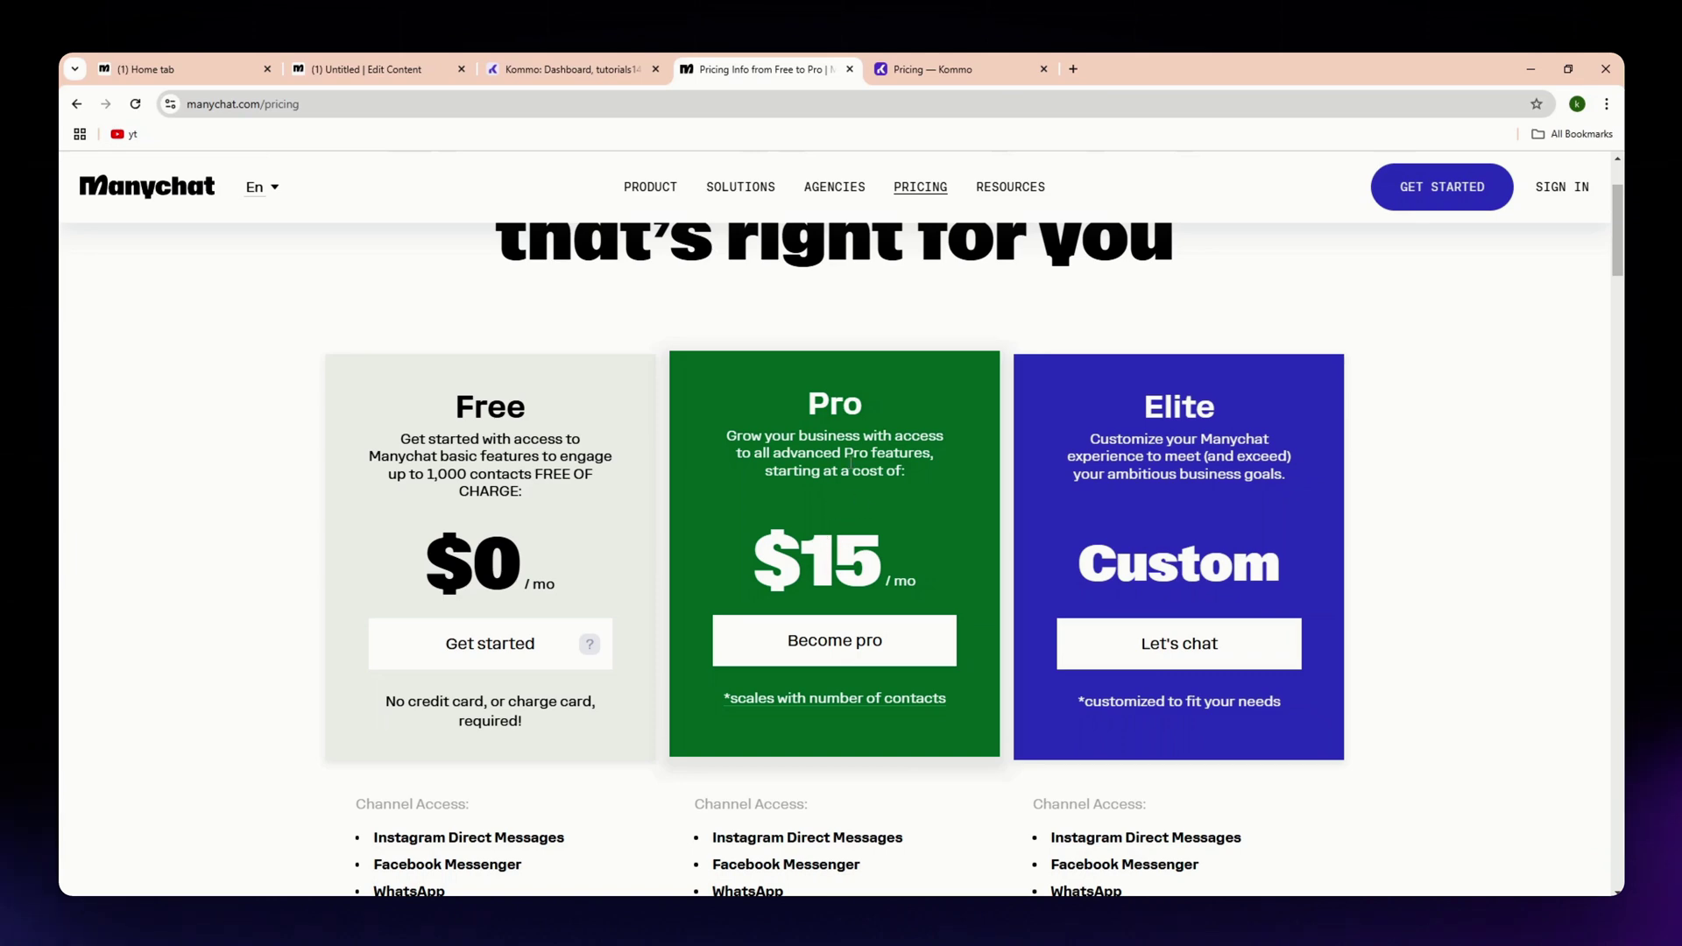
scroll(822, 625, down, 3)
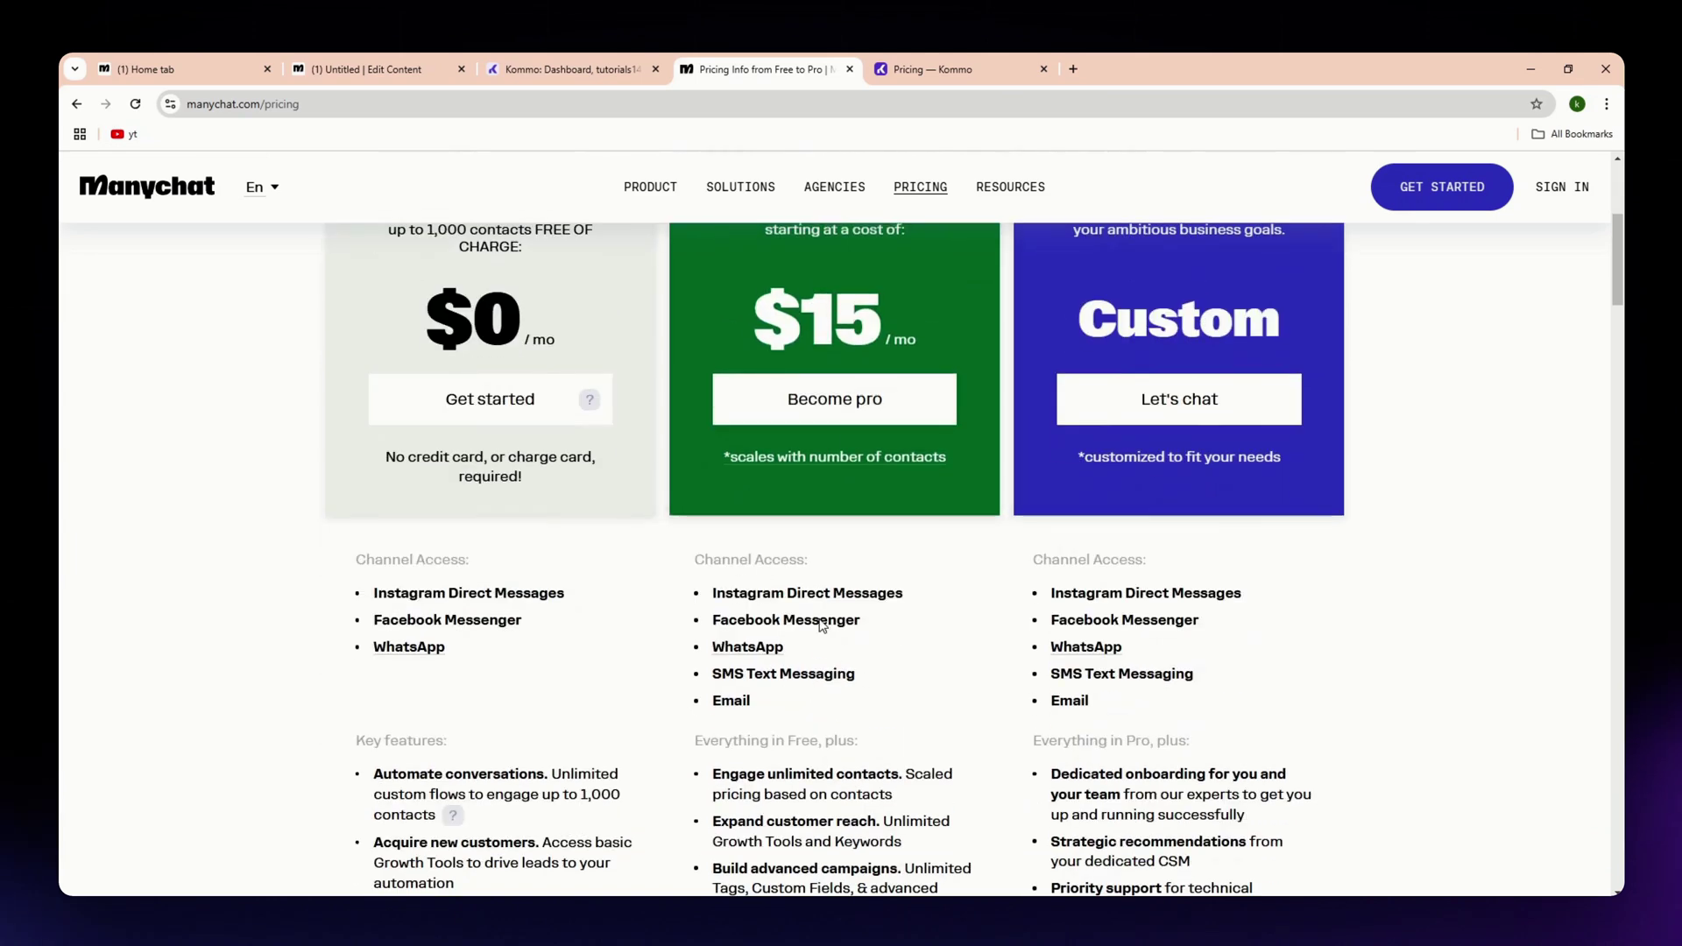
scroll(821, 625, down, 3)
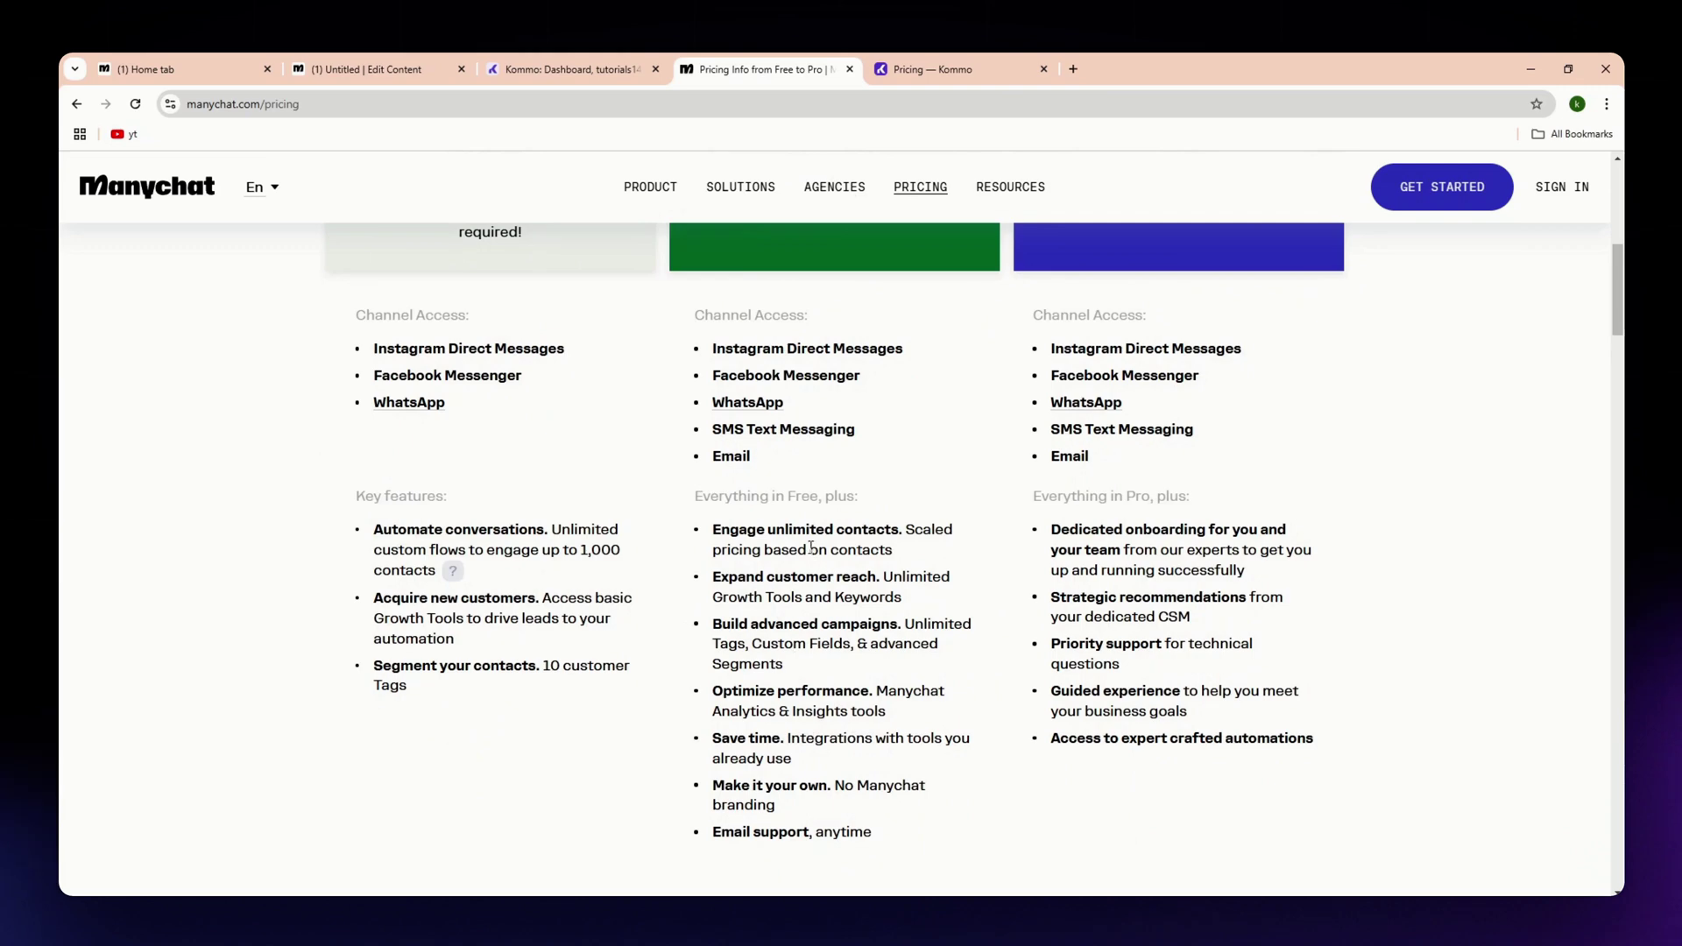
scroll(811, 547, up, 5)
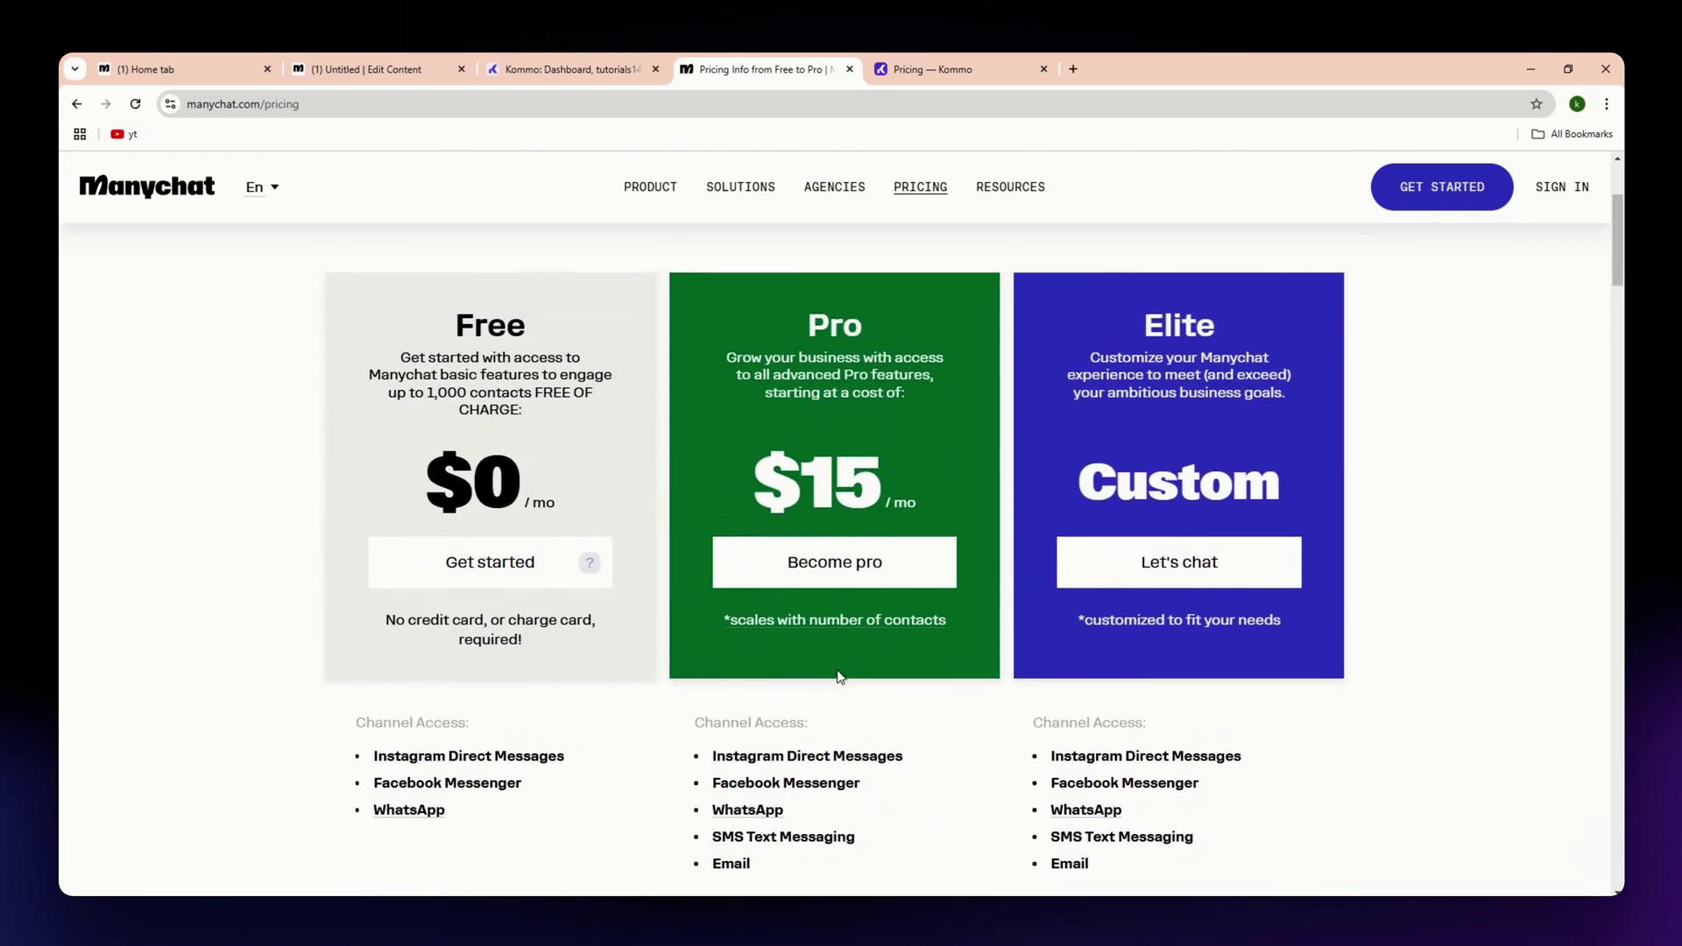
click(927, 69)
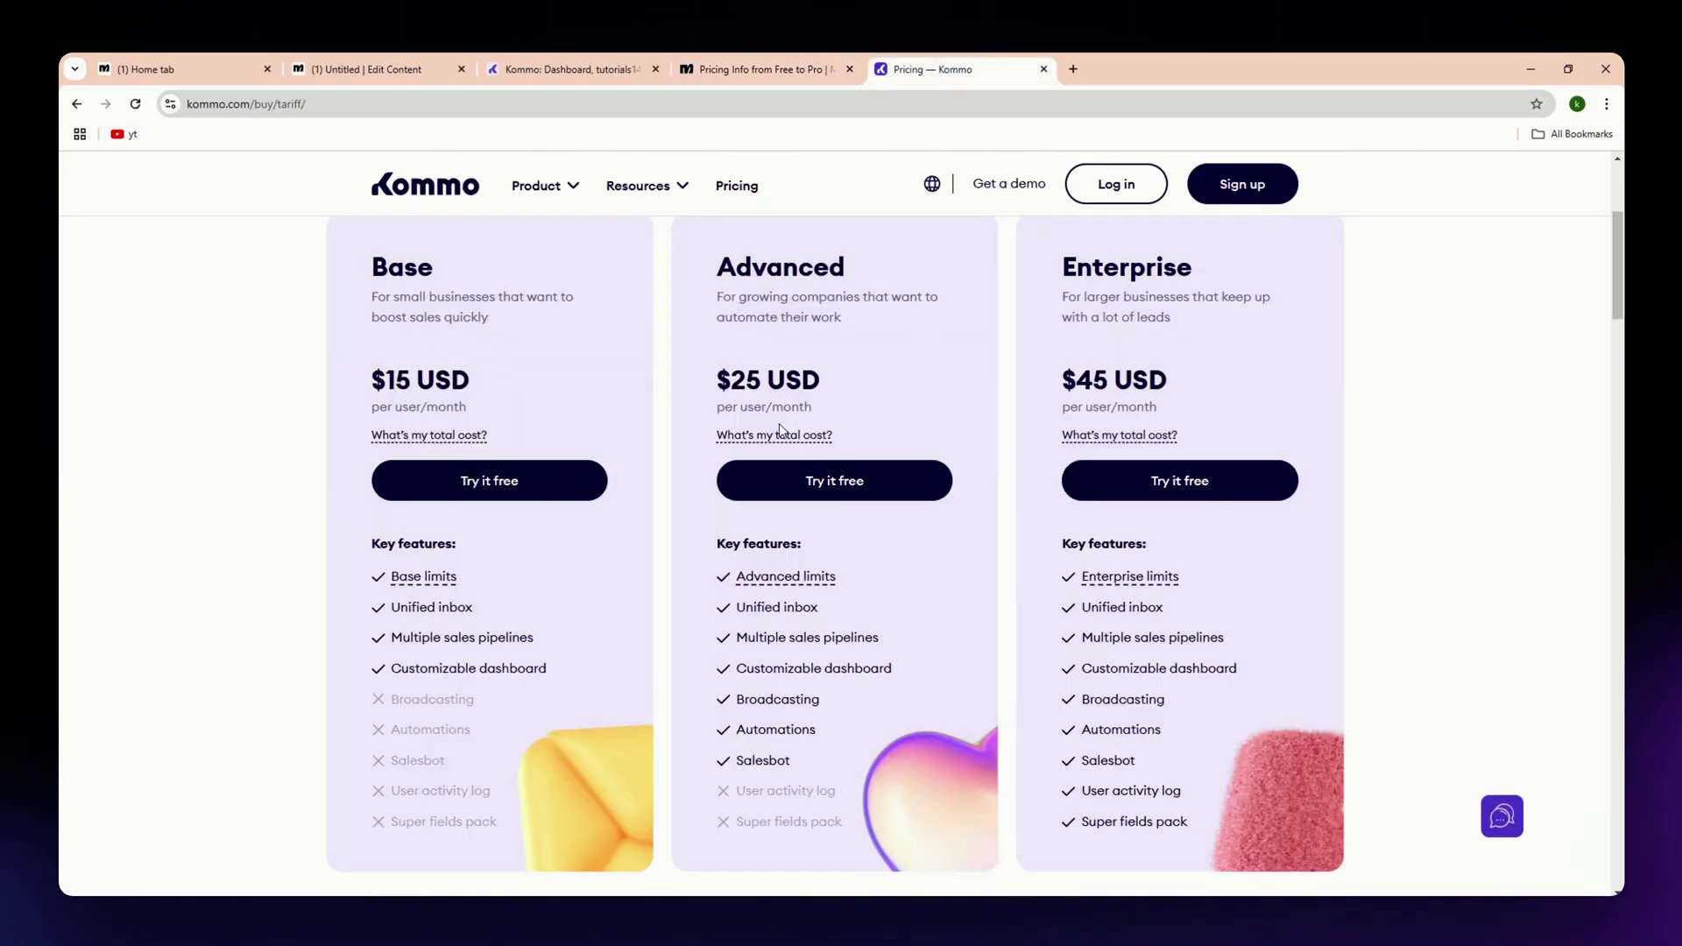
- Scroll Kommo's Base, Advanced and Enterprise plans, then return to the ManyChat automation with Ctrl+2
scroll(715, 469, down, 1)
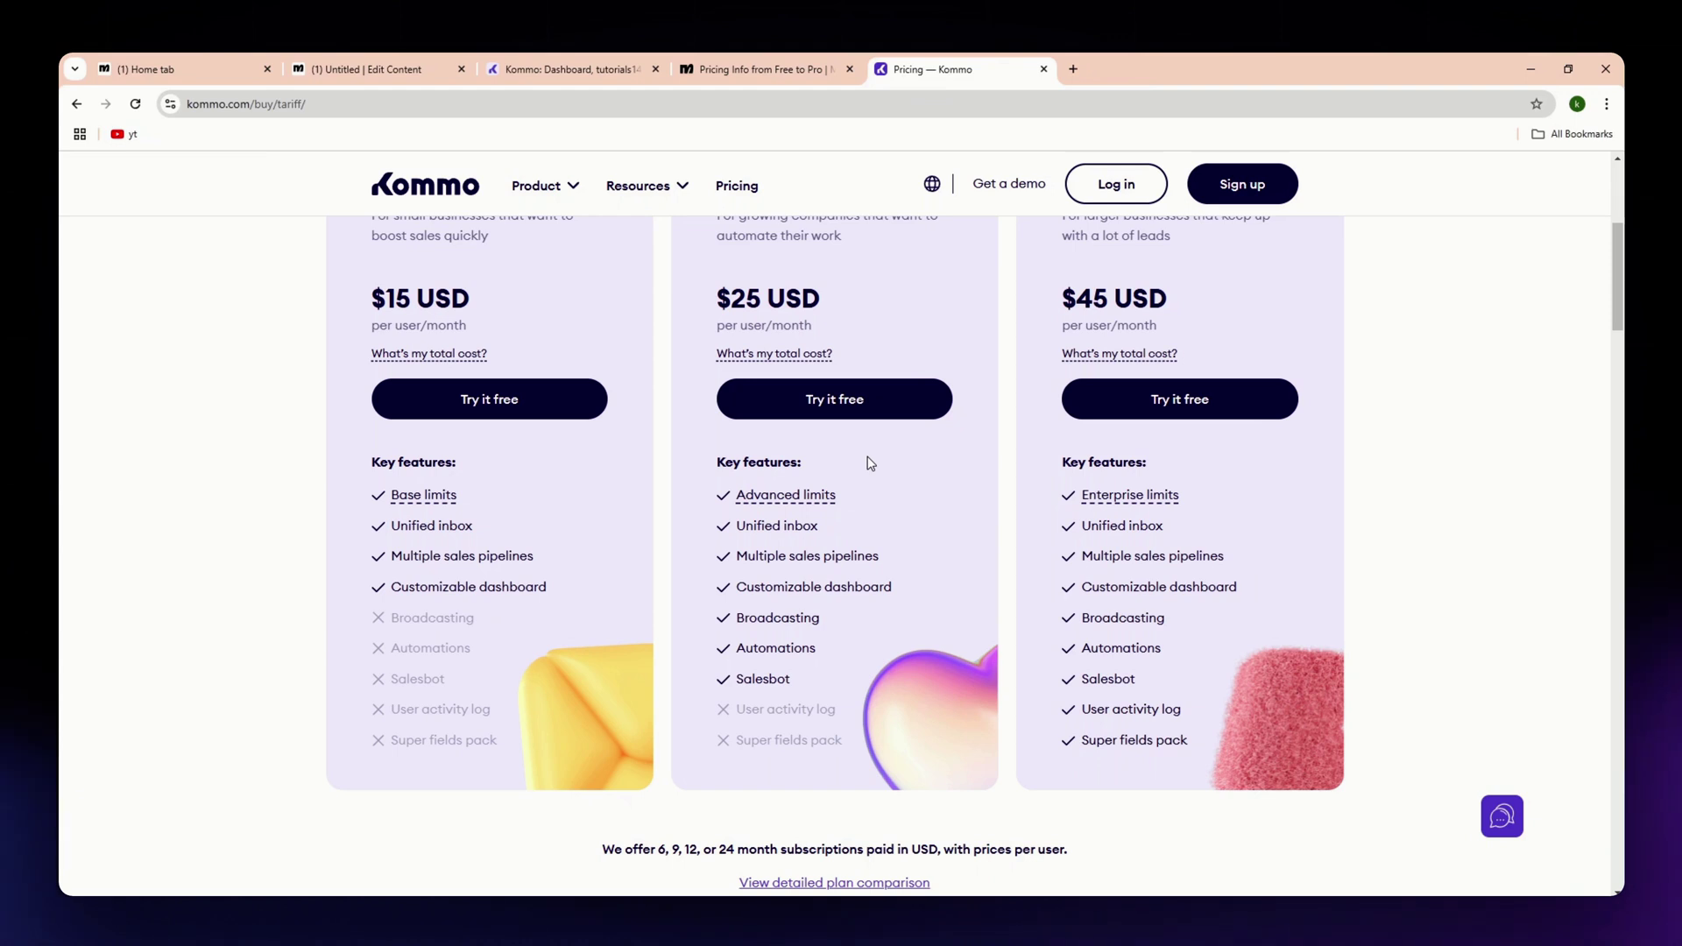
key(ctrl+2)
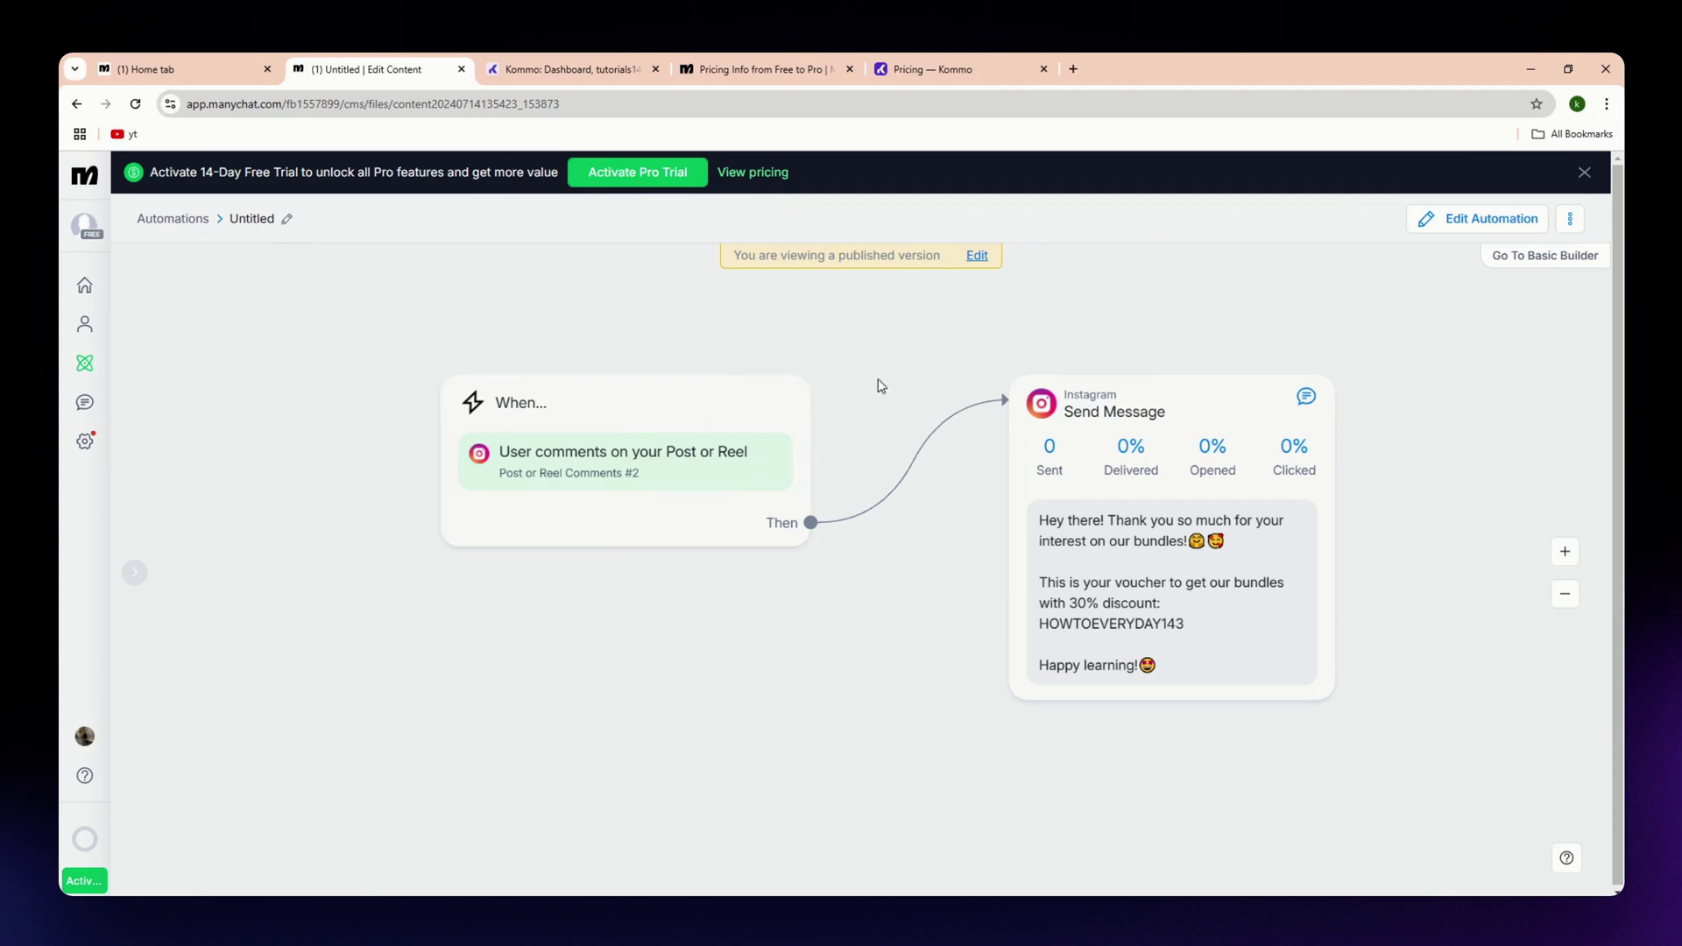
- Switch to the Kommo dashboard showing zero won, active and lost leads and zero tasks
click(770, 56)
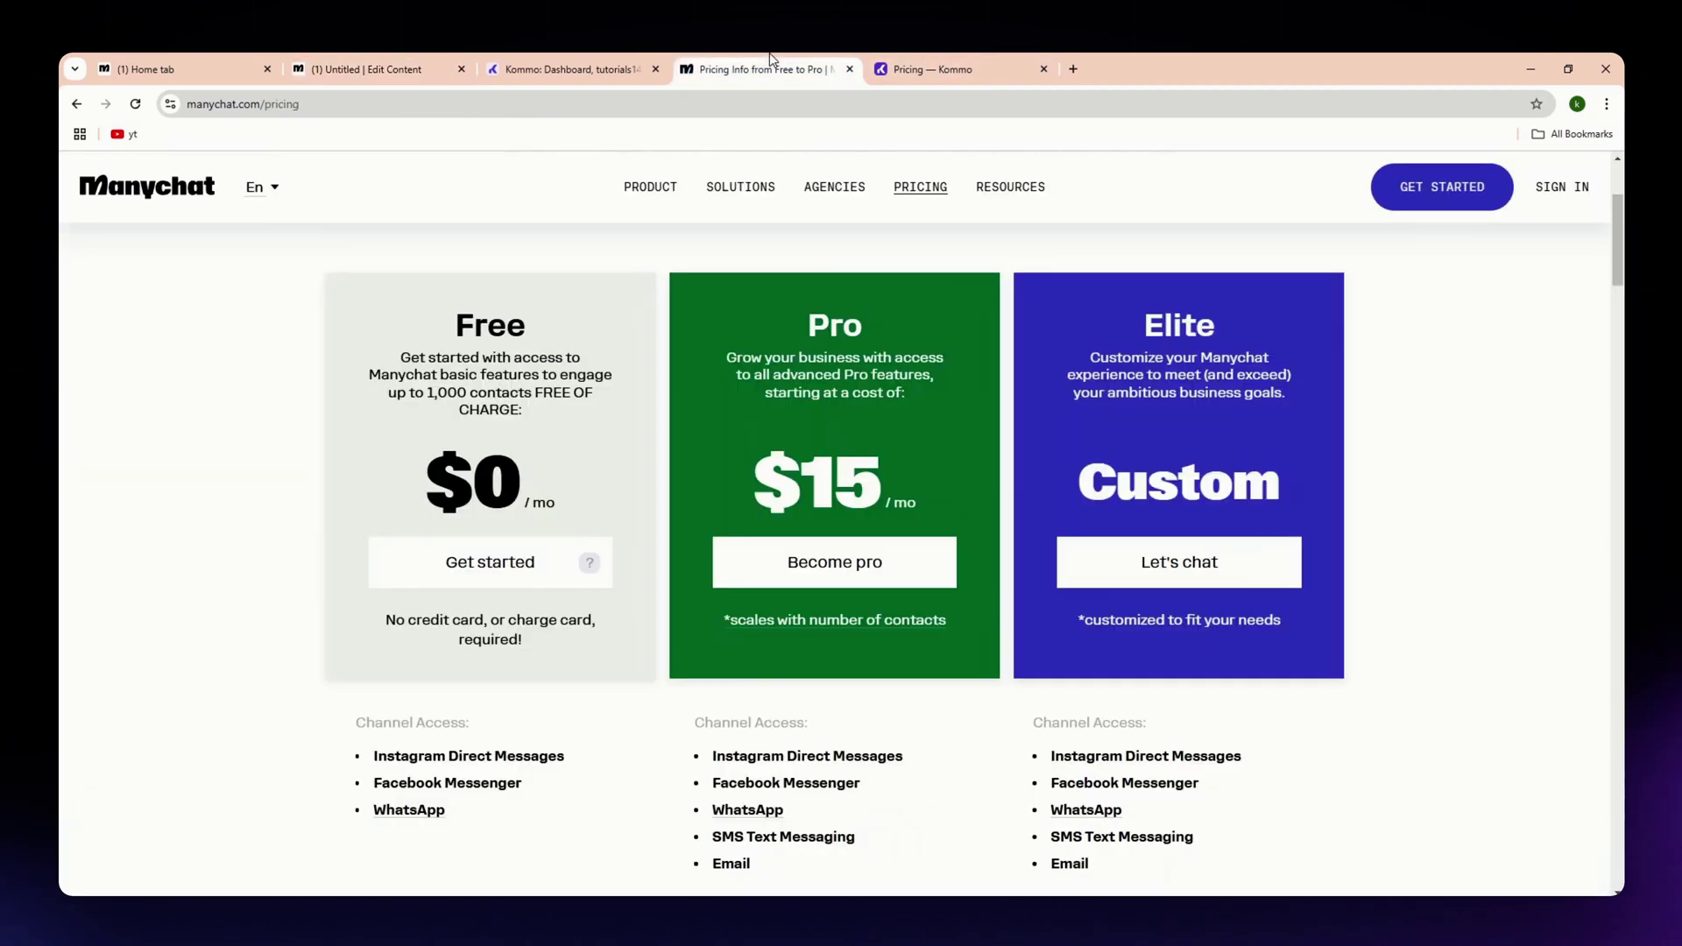
click(620, 56)
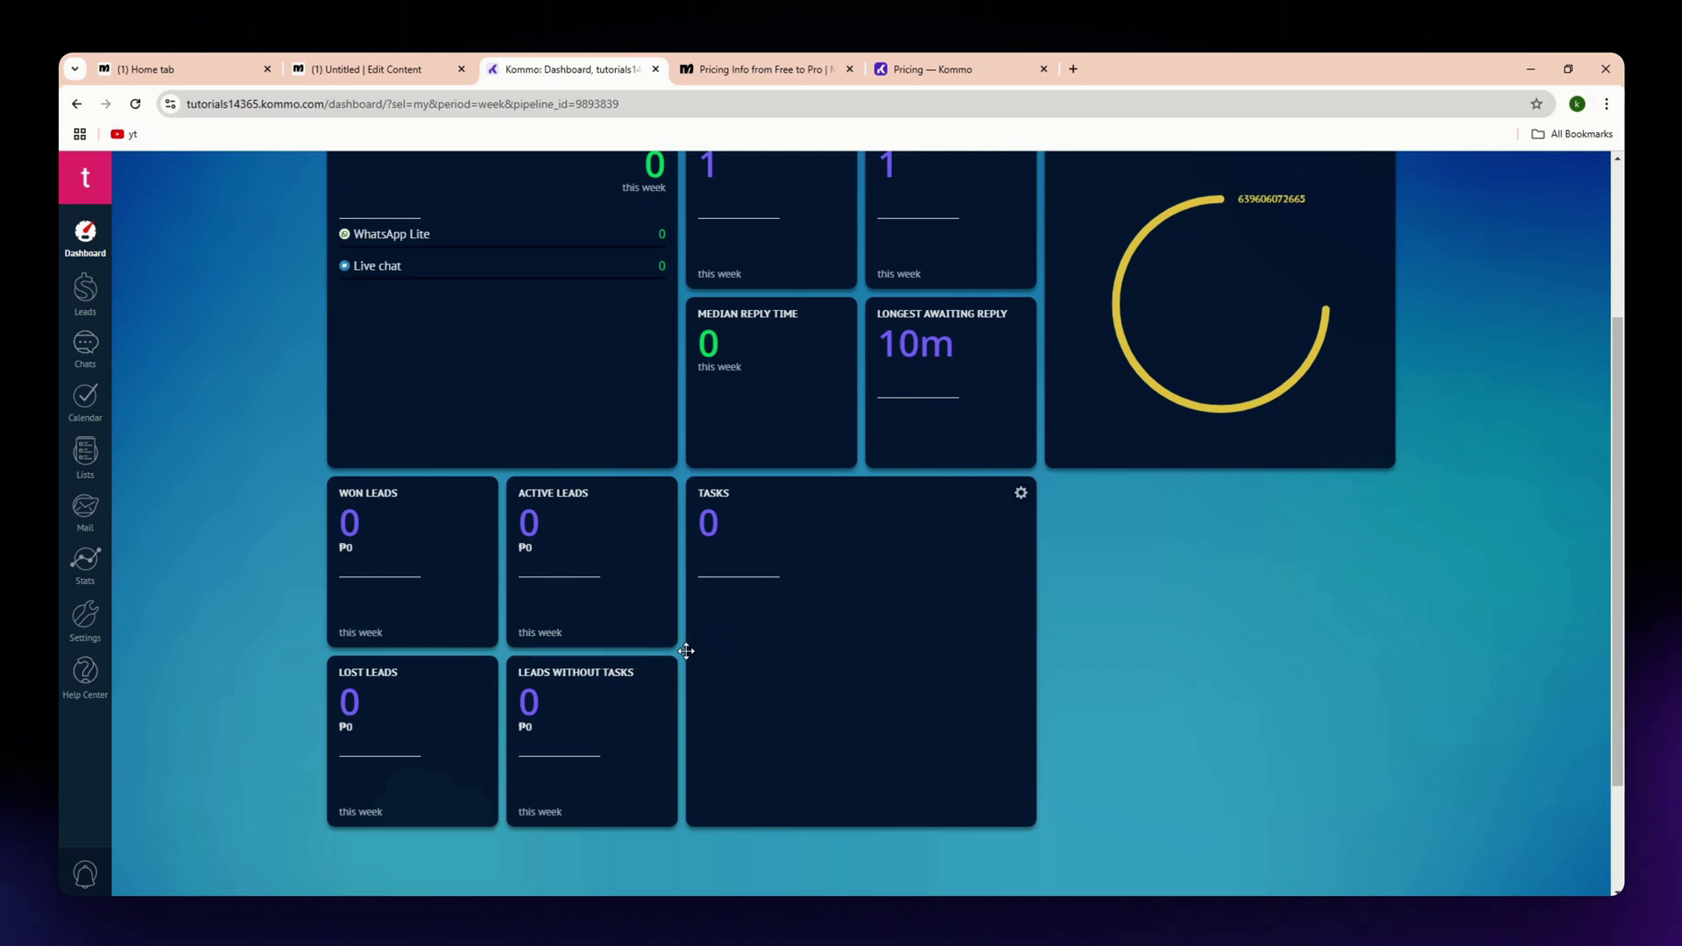
scroll(675, 631, down, 2)
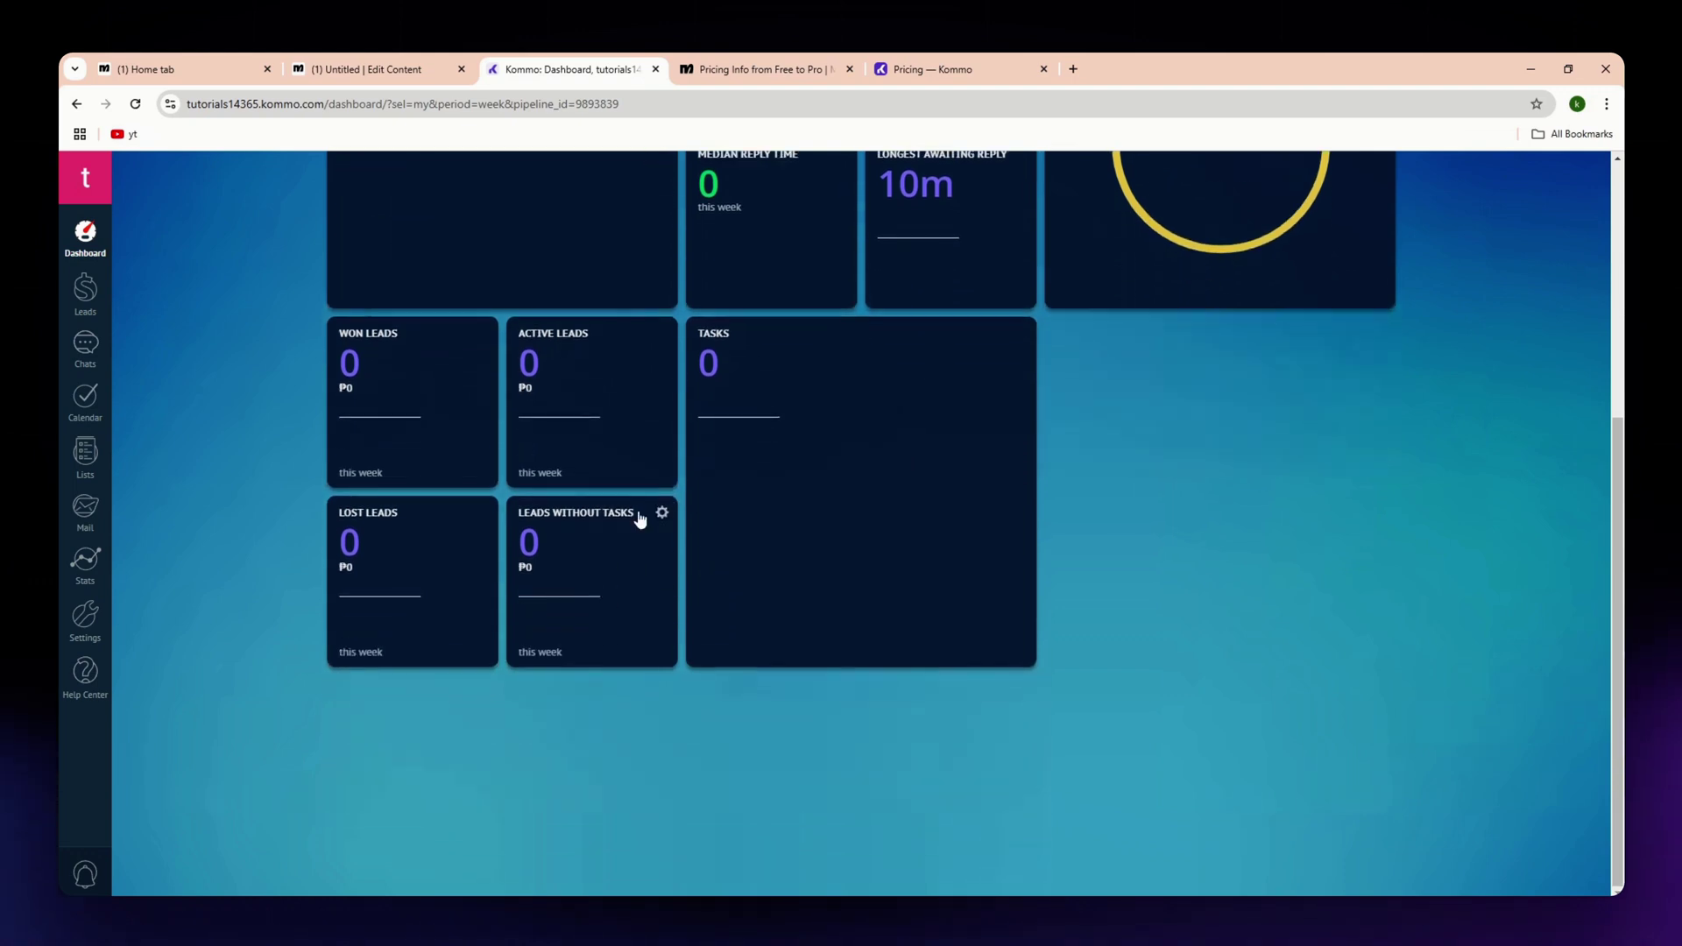
scroll(643, 518, up, 2)
scroll(669, 634, up, 1)
scroll(763, 631, down, 2)
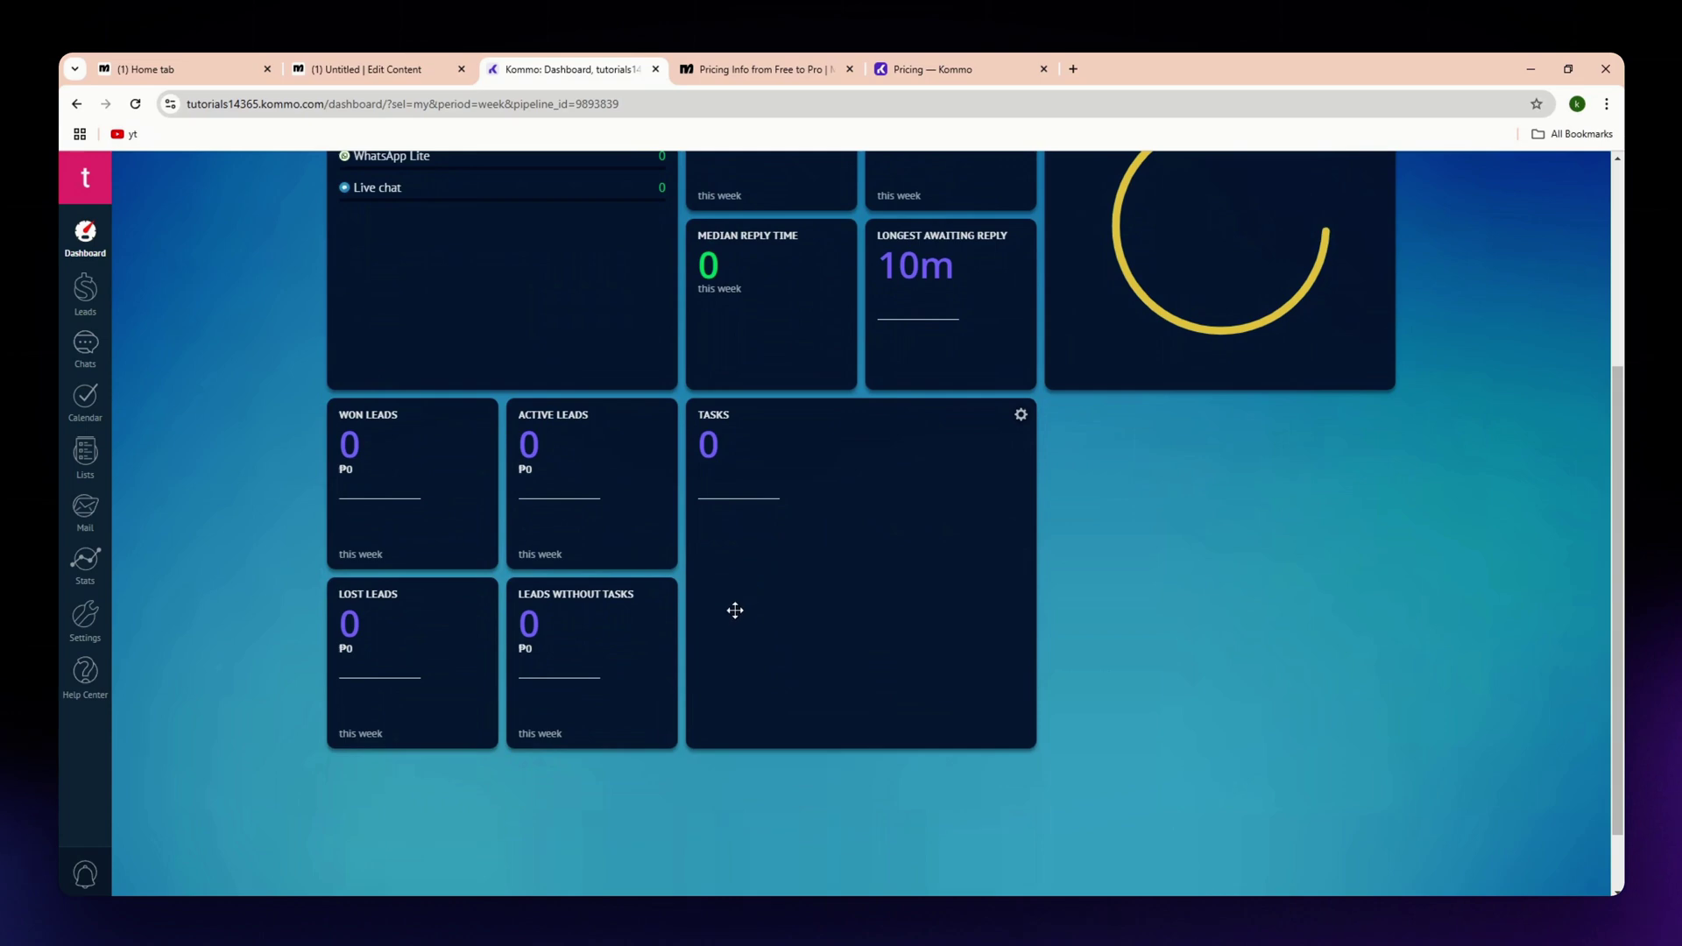